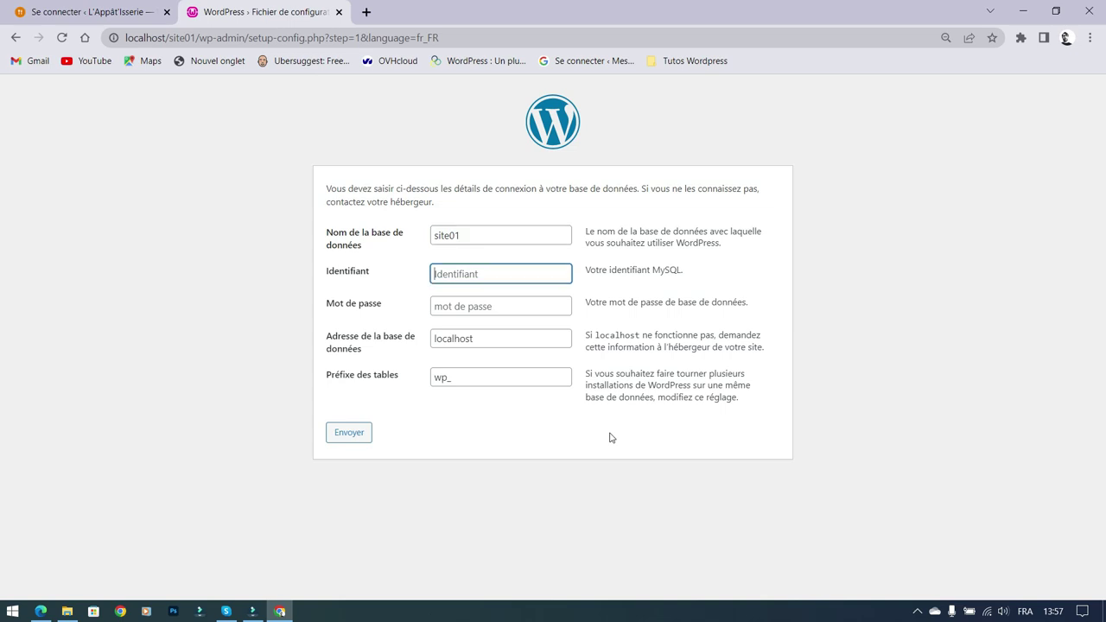
Step: Enter root as the site01 database username, keeping localhost as the host
type("root")
key("Tab")
key("Tab")
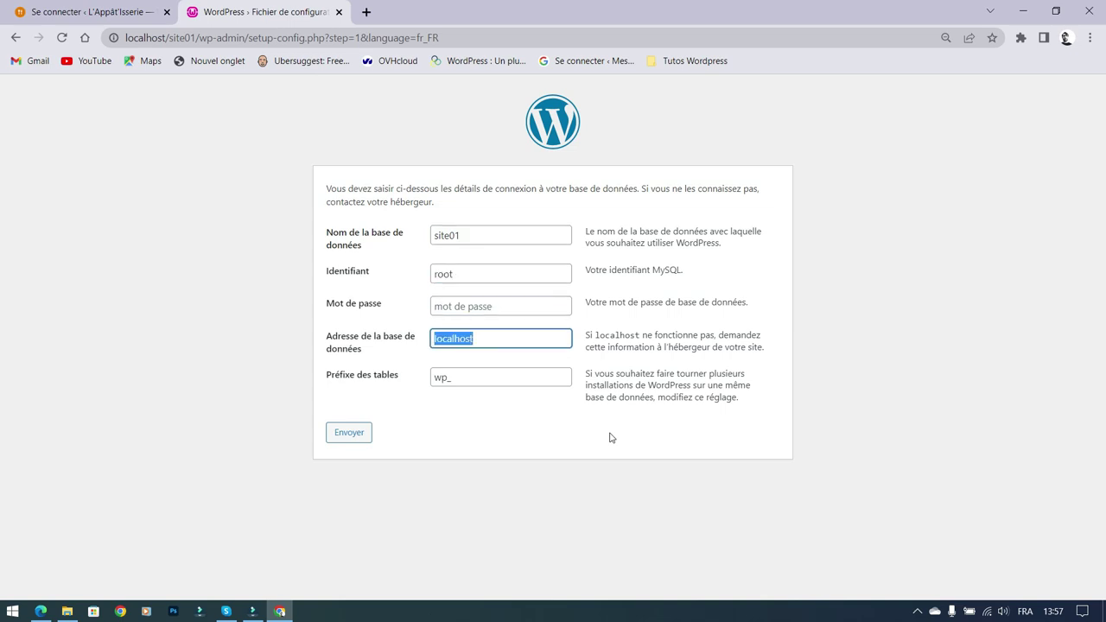
Step: Submit the database details, start the installation and enter site title site01
left_click(326, 436)
left_click(377, 236)
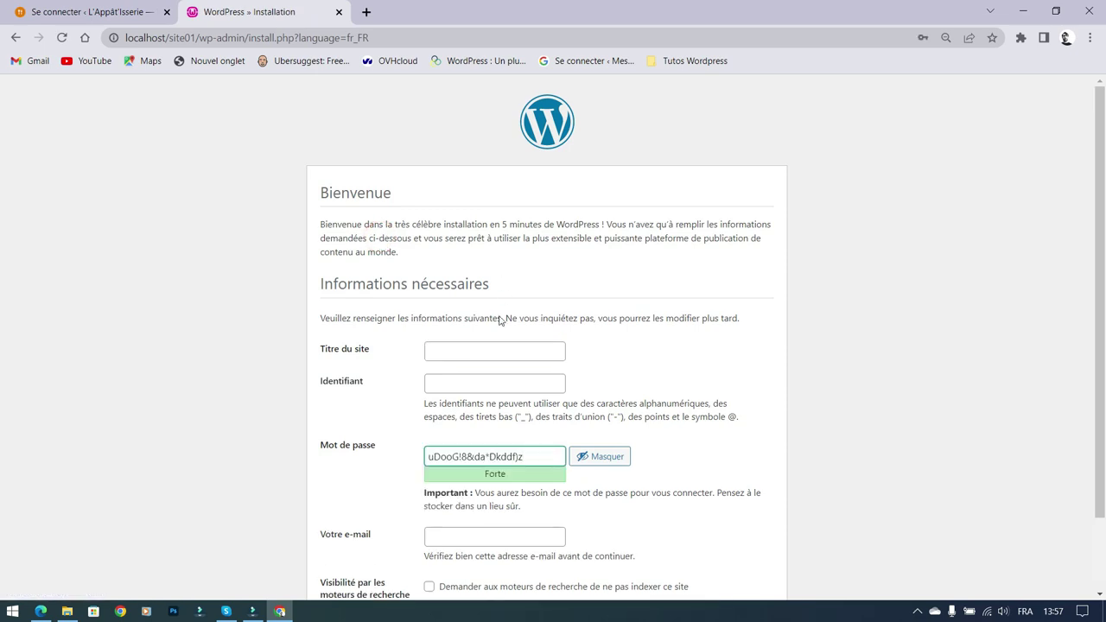
scroll(500, 320, "down", 1)
left_click(515, 275)
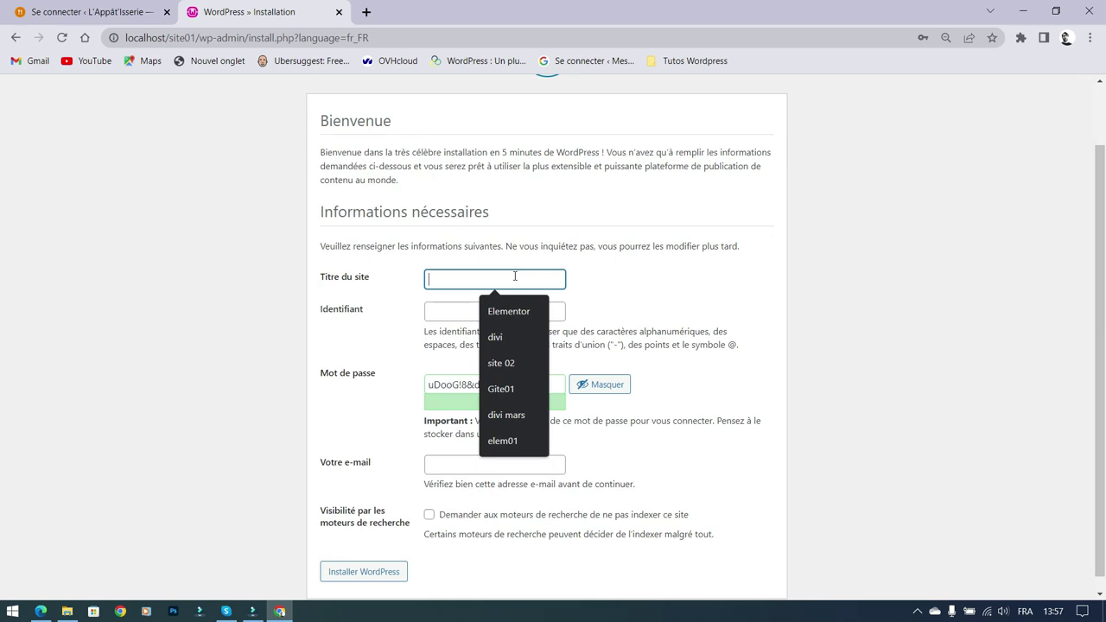
type("site01")
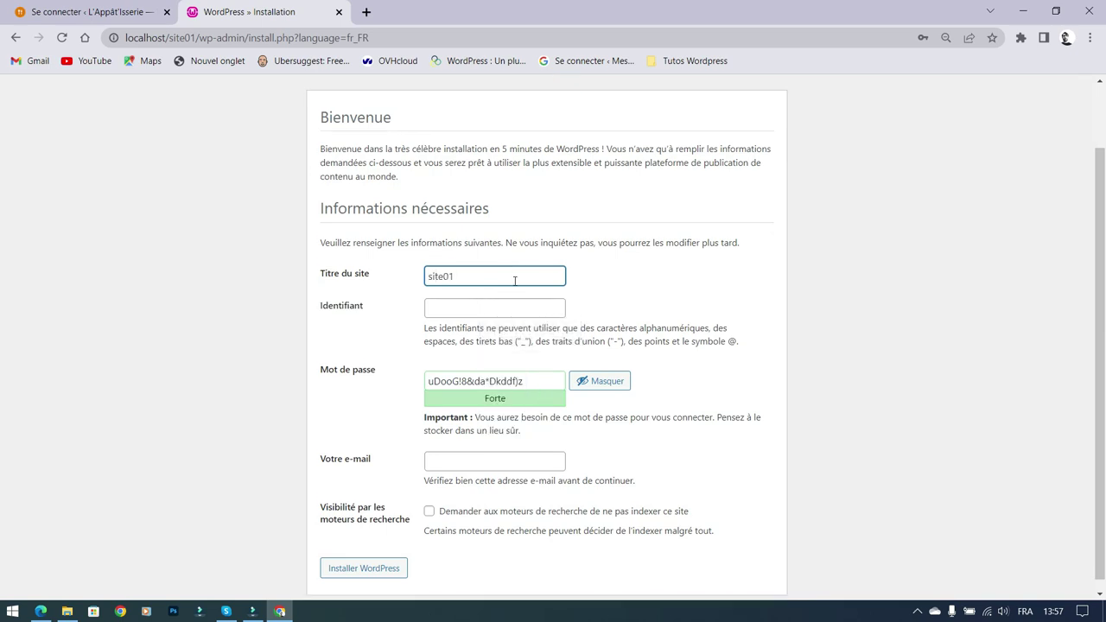
Step: Enter admin as the administrator username and replace the generated password with a new one
scroll(501, 285, "down", 1)
left_click(472, 296)
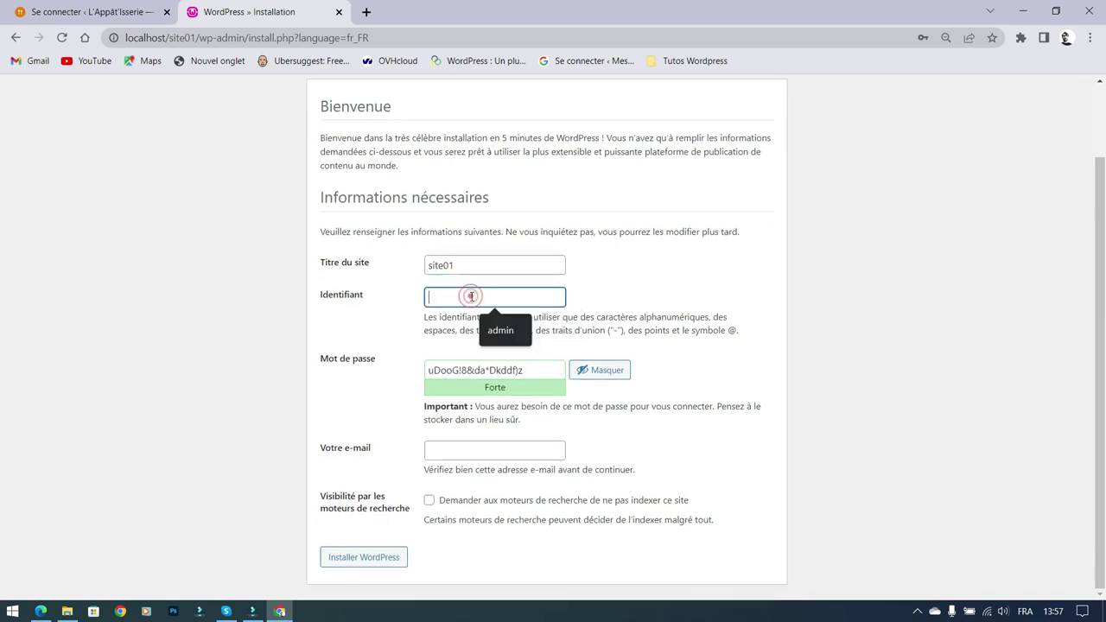
type("admin")
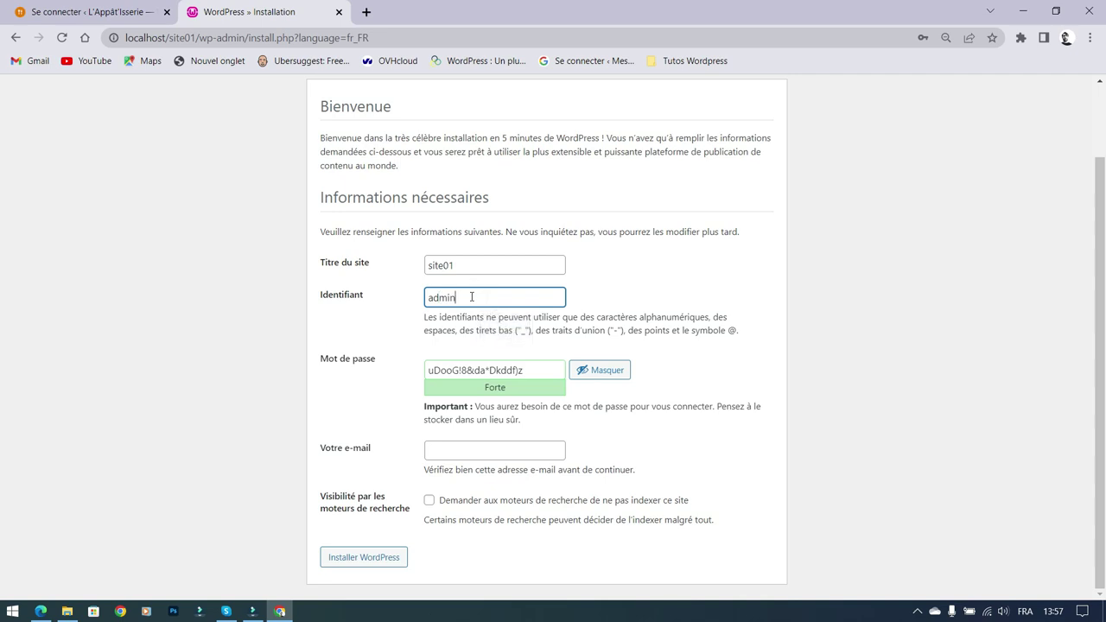
left_click(535, 368)
triple_click(536, 368)
type("000000")
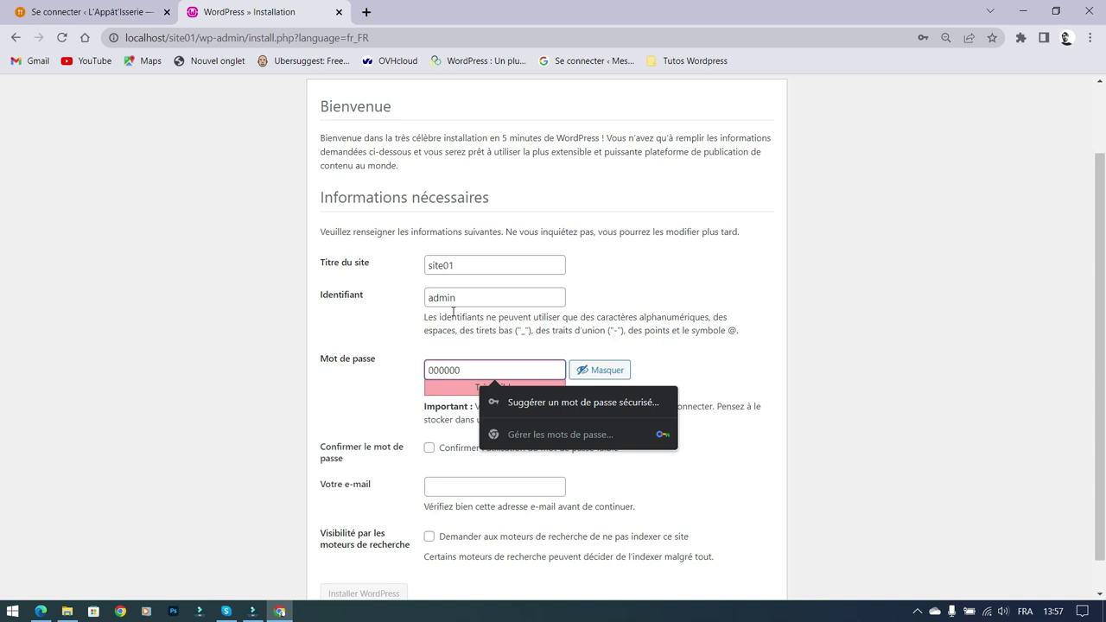
left_click(1047, 362)
Step: Confirm use of the weak password and fill in the administrator e-mail address
scroll(864, 350, "down", 1)
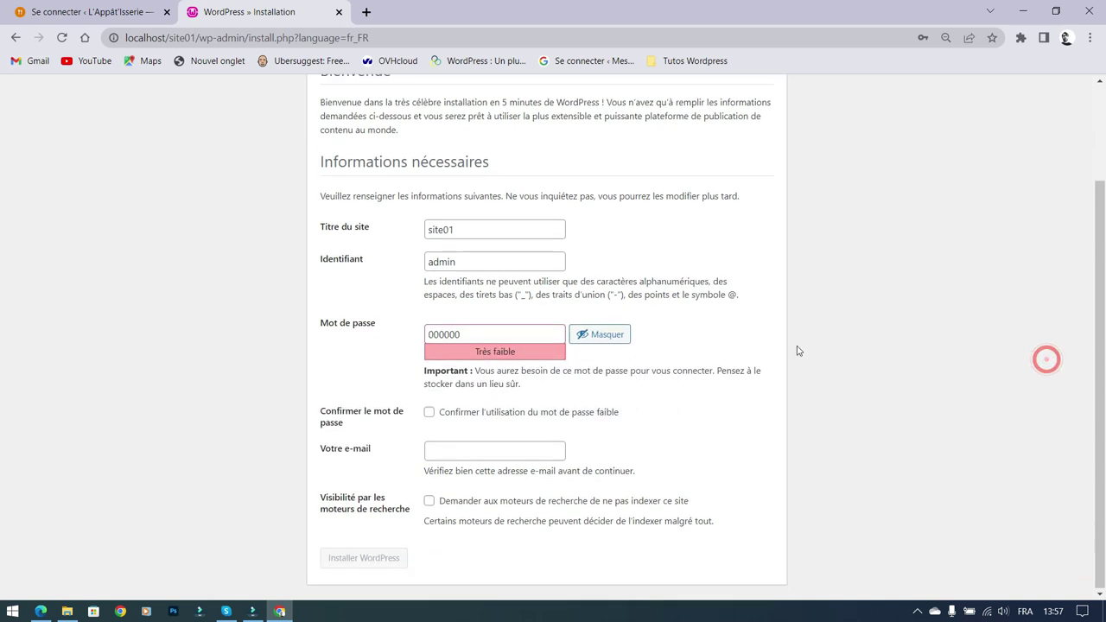
left_click(431, 412)
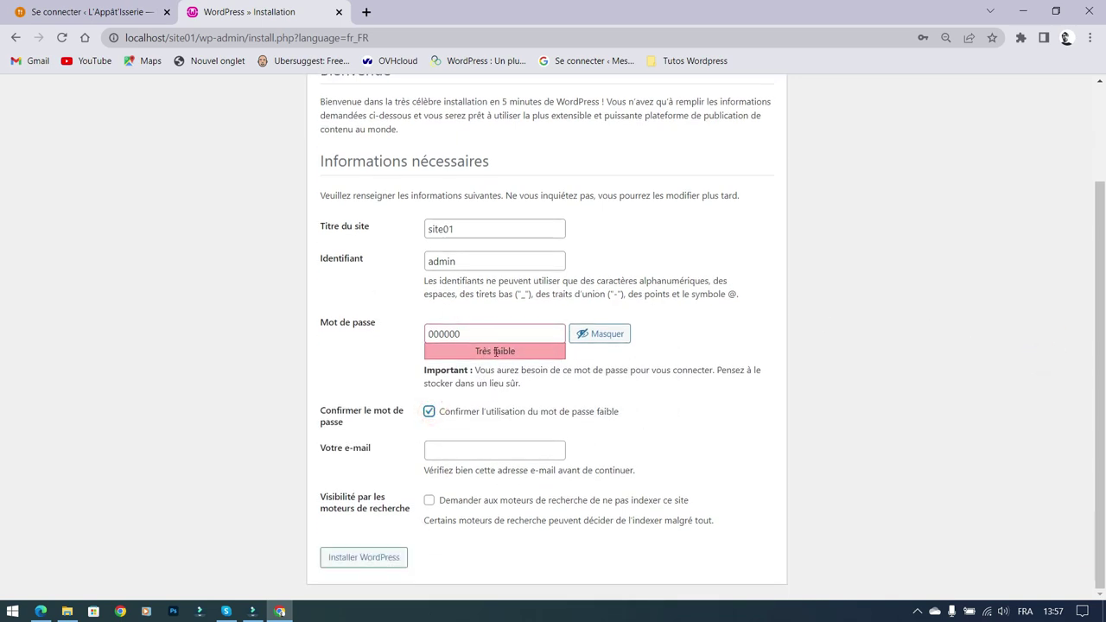
left_click(444, 453)
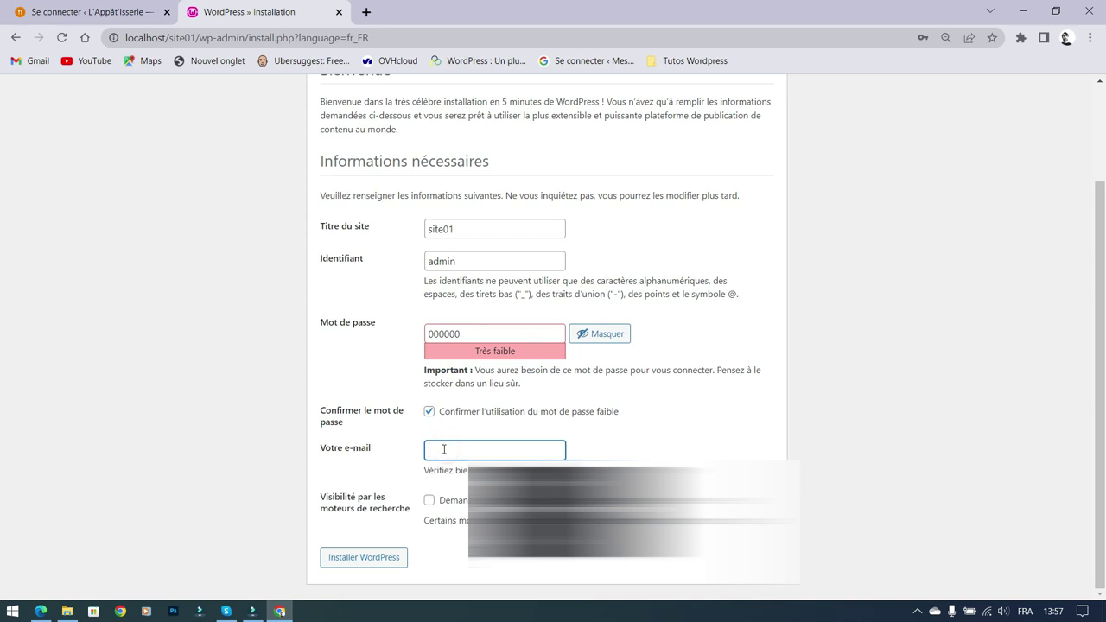
type("bla")
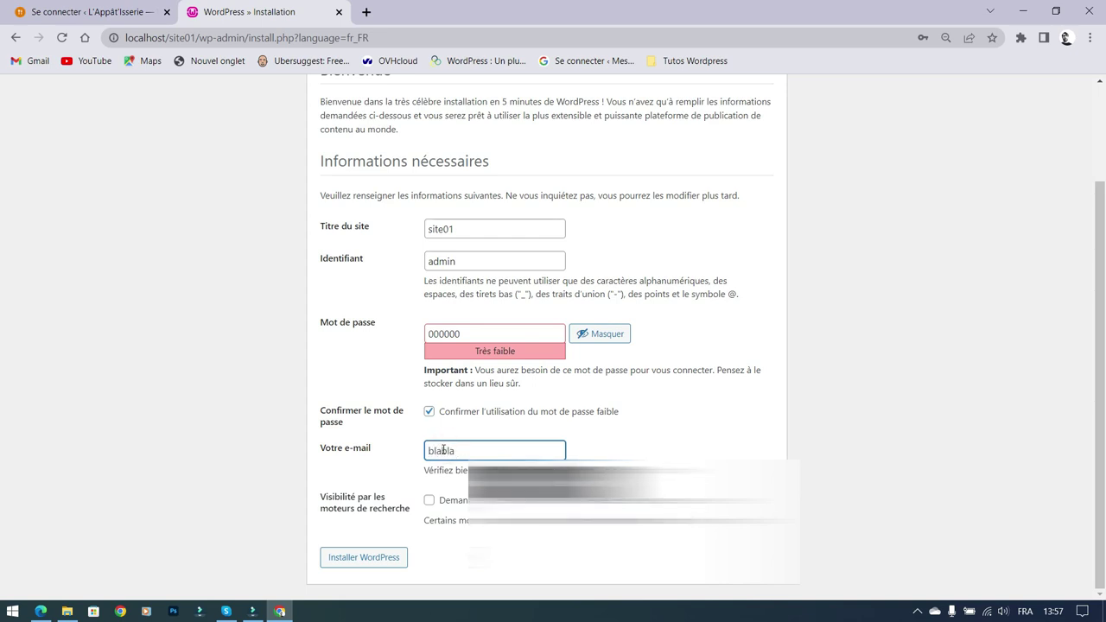
type("bla")
left_click(518, 481)
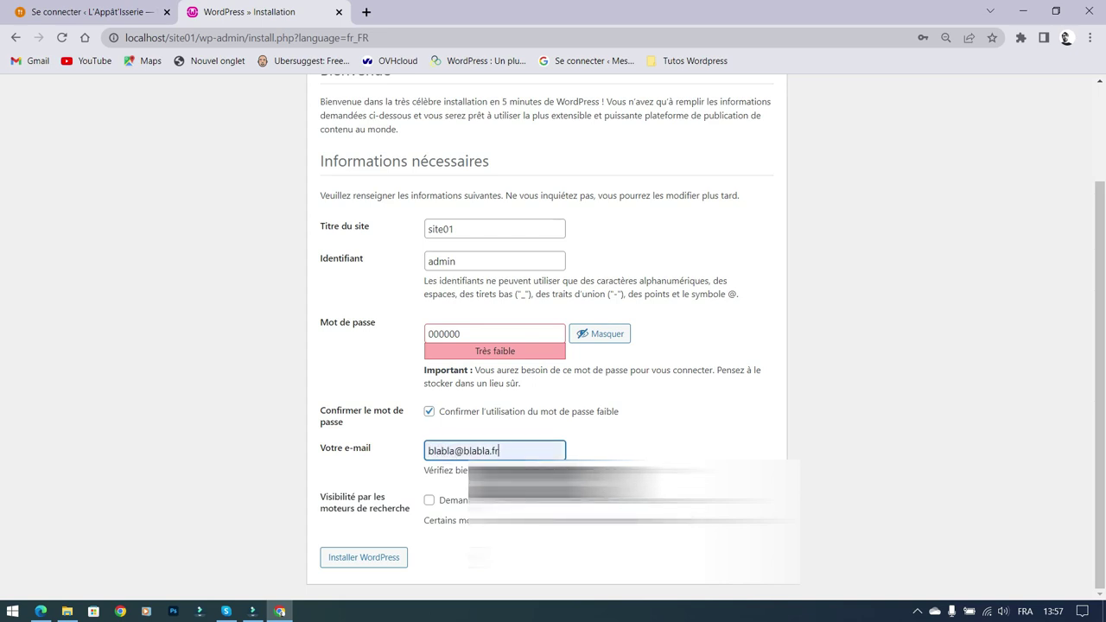
left_click(948, 382)
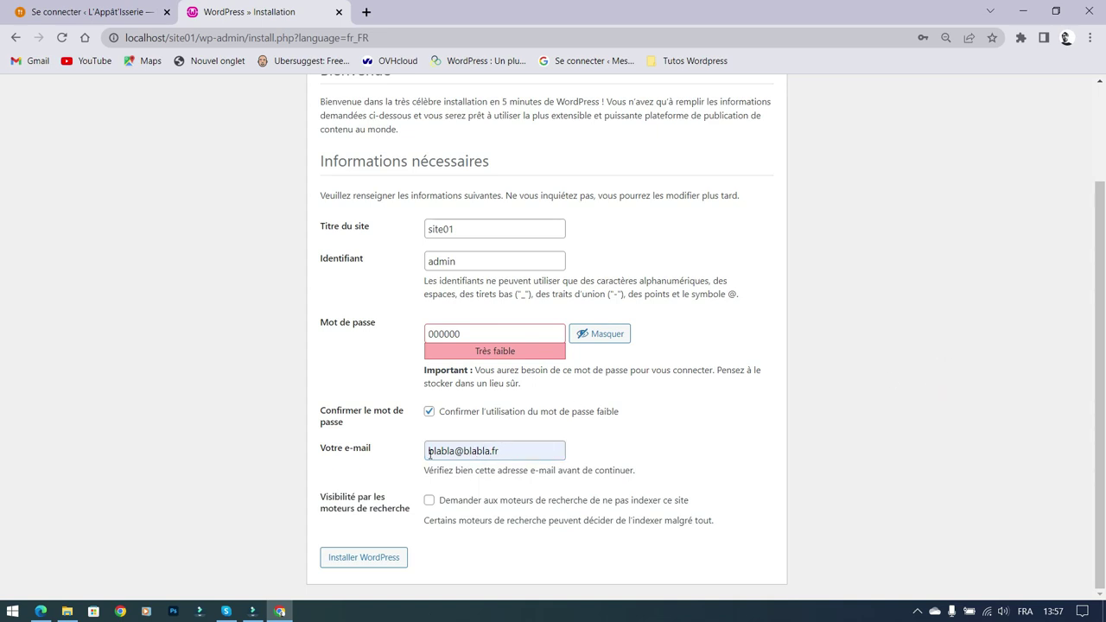
left_click_drag(506, 450, 482, 450)
Step: Install WordPress, dismiss Chrome's password warnings, and go to the site01 login page
left_click(815, 452)
left_click(383, 558)
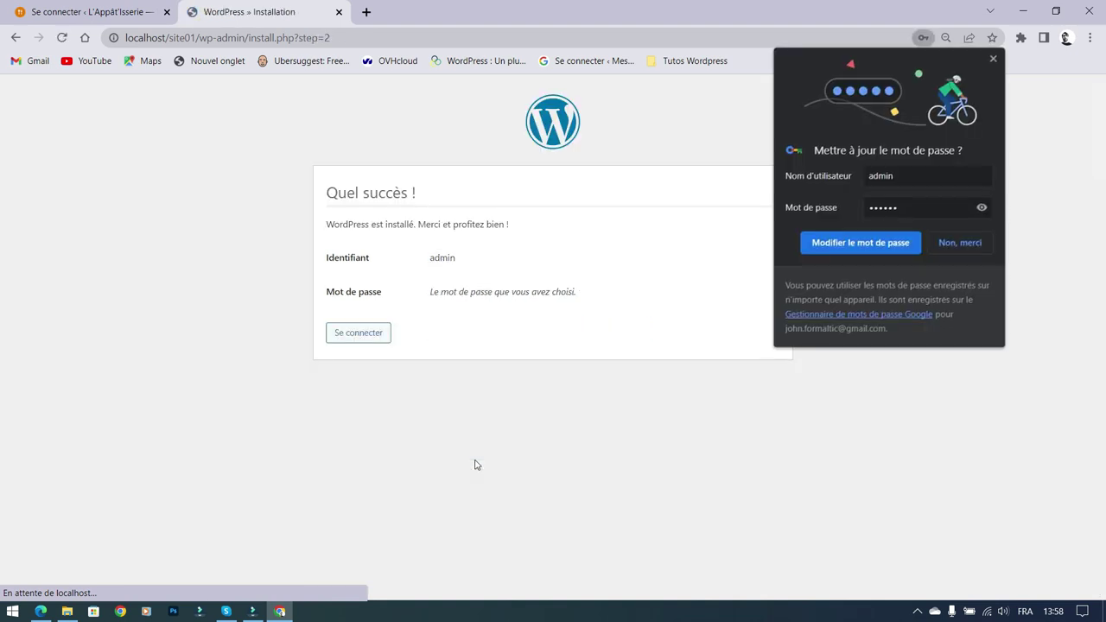
left_click(676, 260)
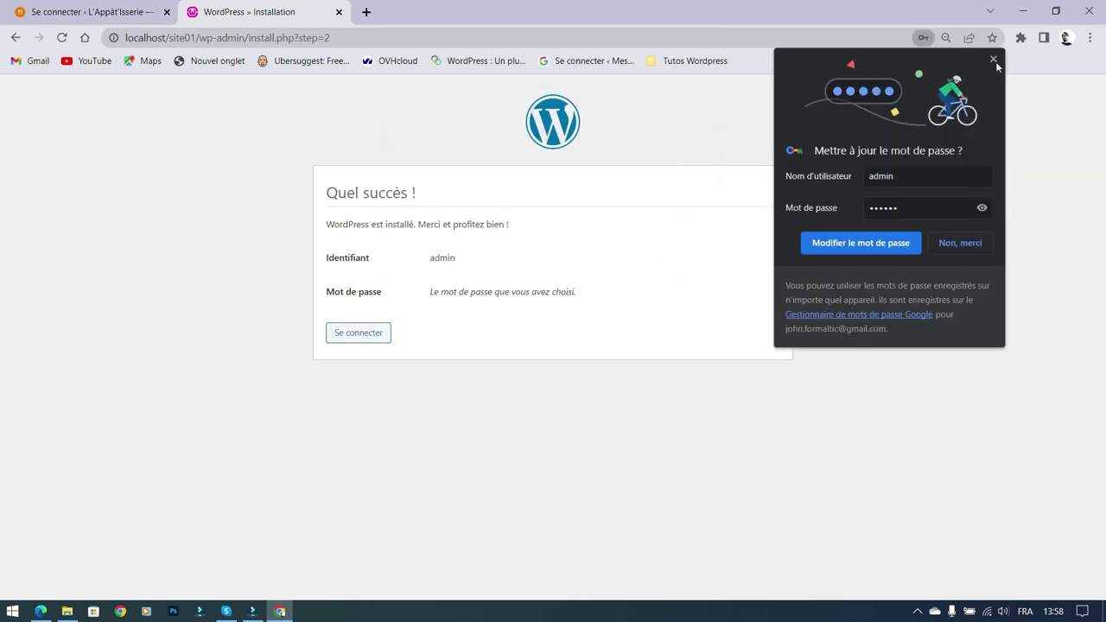
left_click(993, 60)
left_click(360, 332)
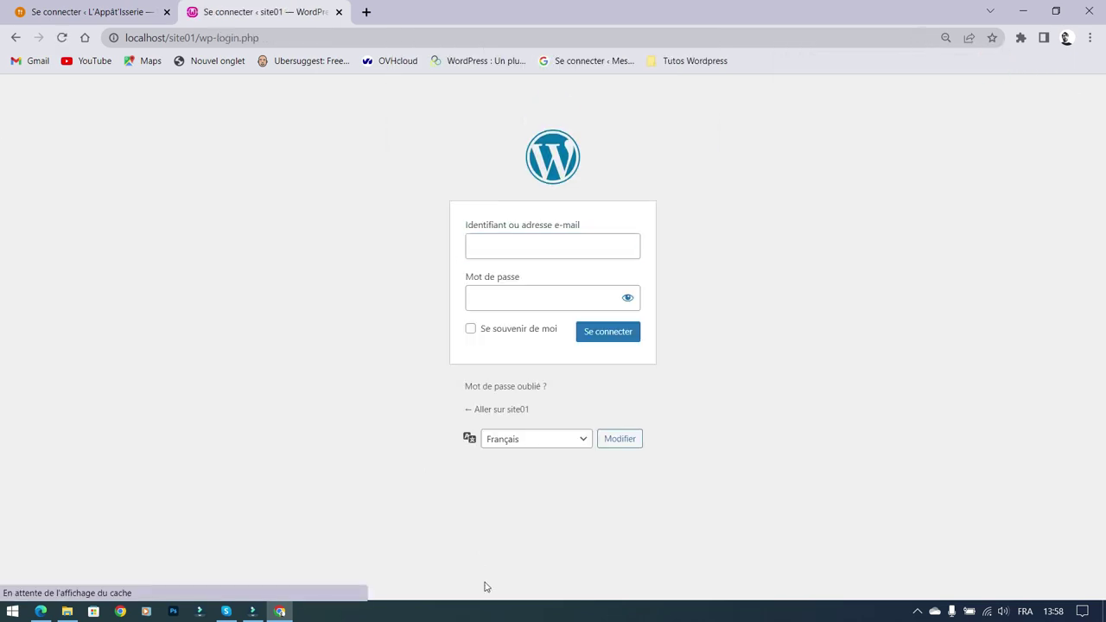
Step: Replace the autofilled password and submit the admin login, which is rejected
double_click(531, 297)
type("••••••••••••••")
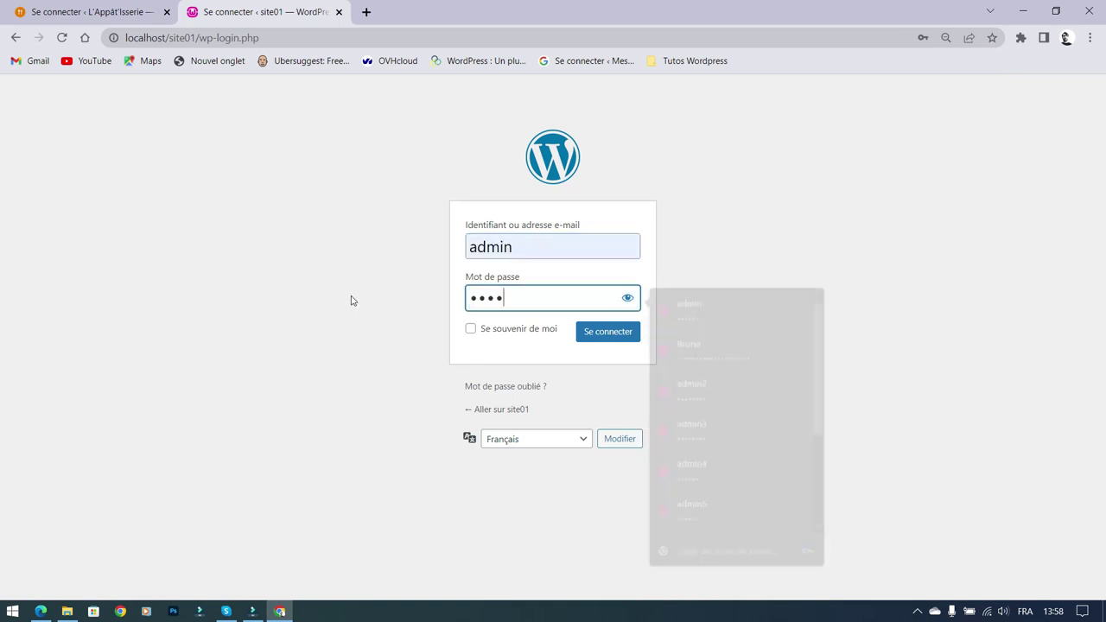
left_click(615, 339)
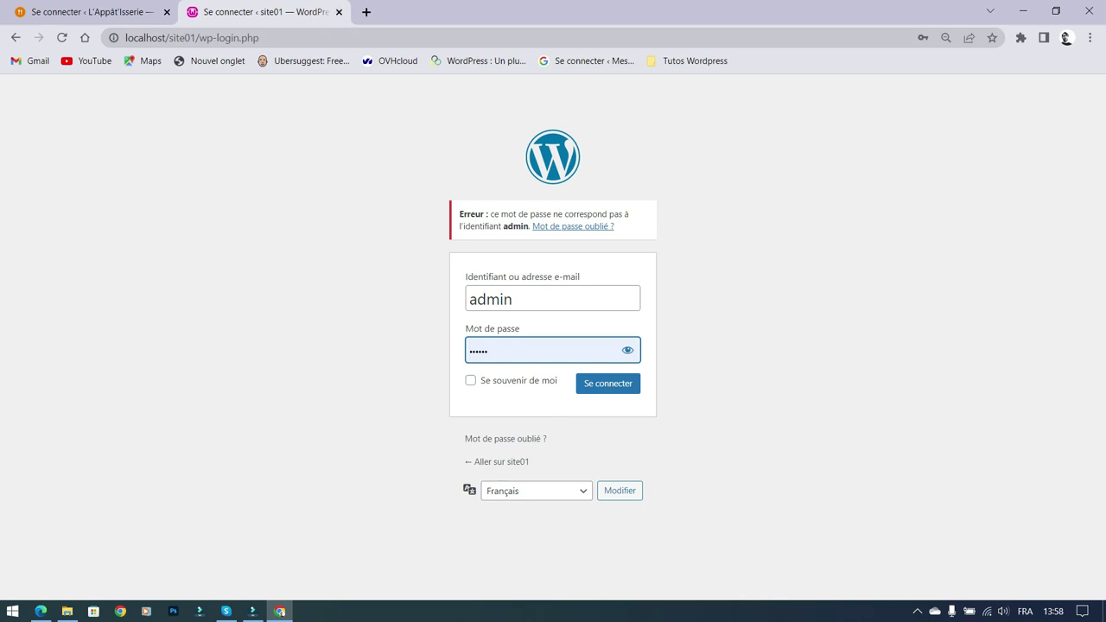
Step: Open the Wampserver tray menu and close it again
left_click(917, 611)
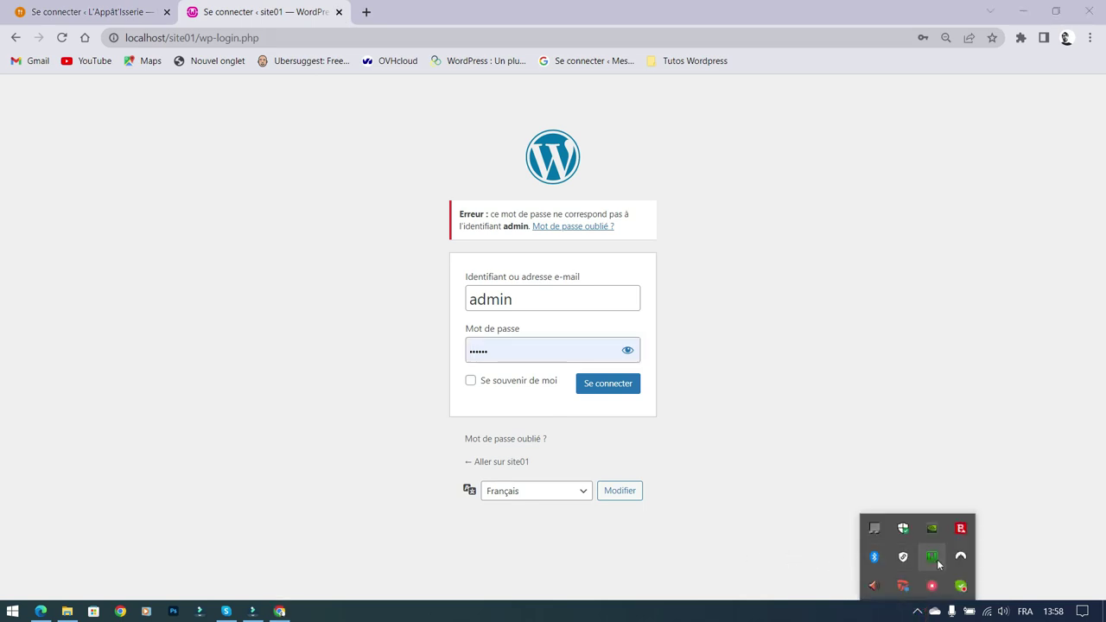
left_click(933, 558)
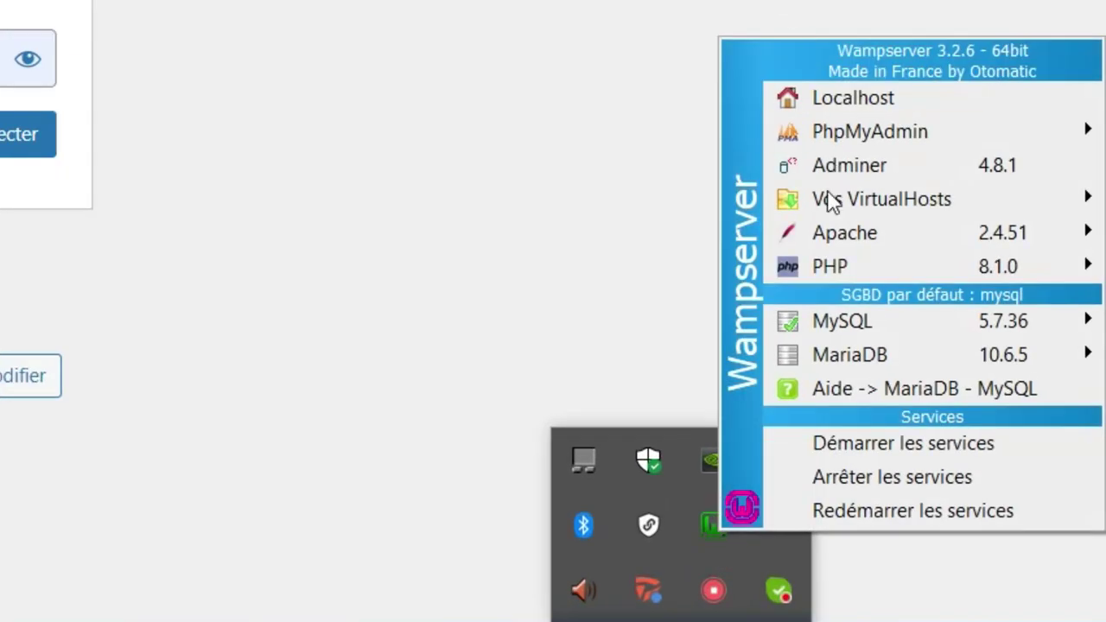
left_click(294, 142)
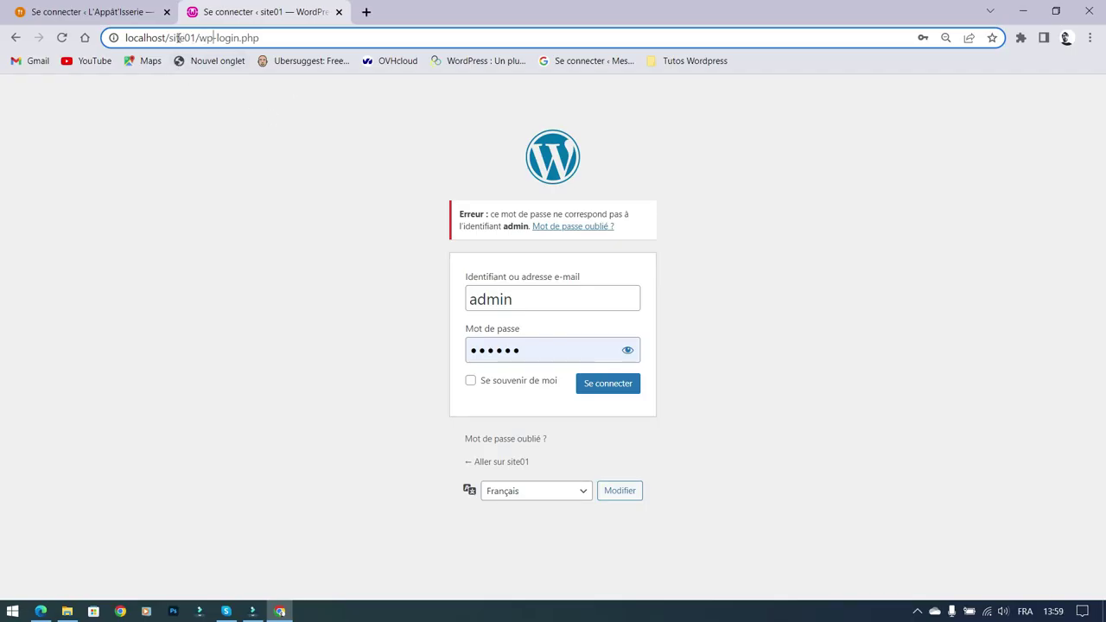
Step: Change the address to localhost/phpmyadmin, removing the :8888 port, and load it
left_click_drag(171, 38, 717, 36)
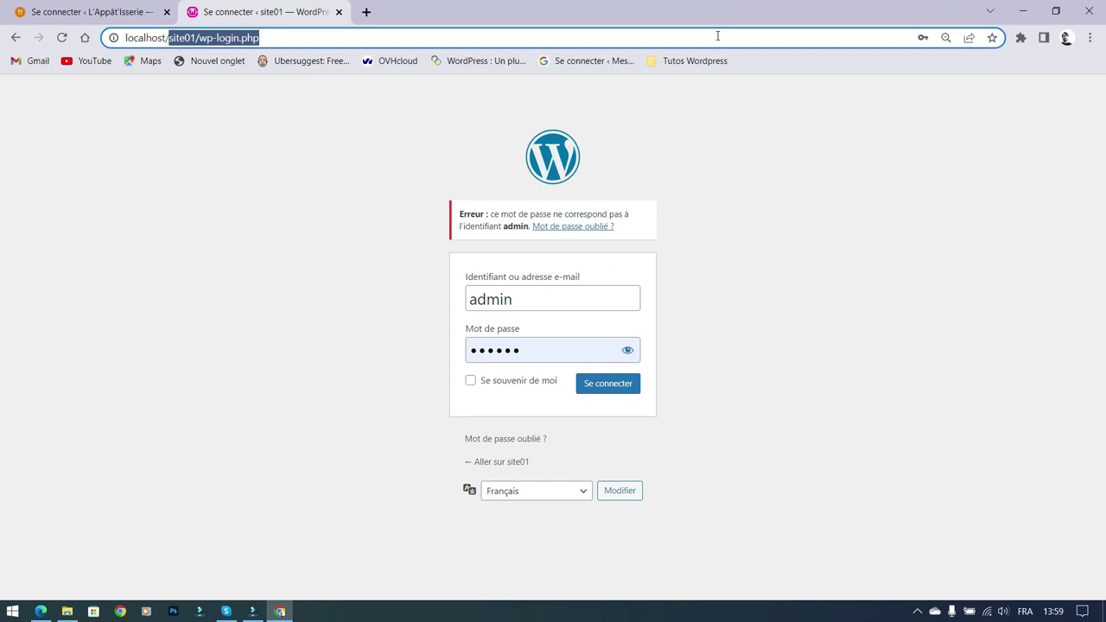
key("BackSpace")
key("BackSpace")
type(":")
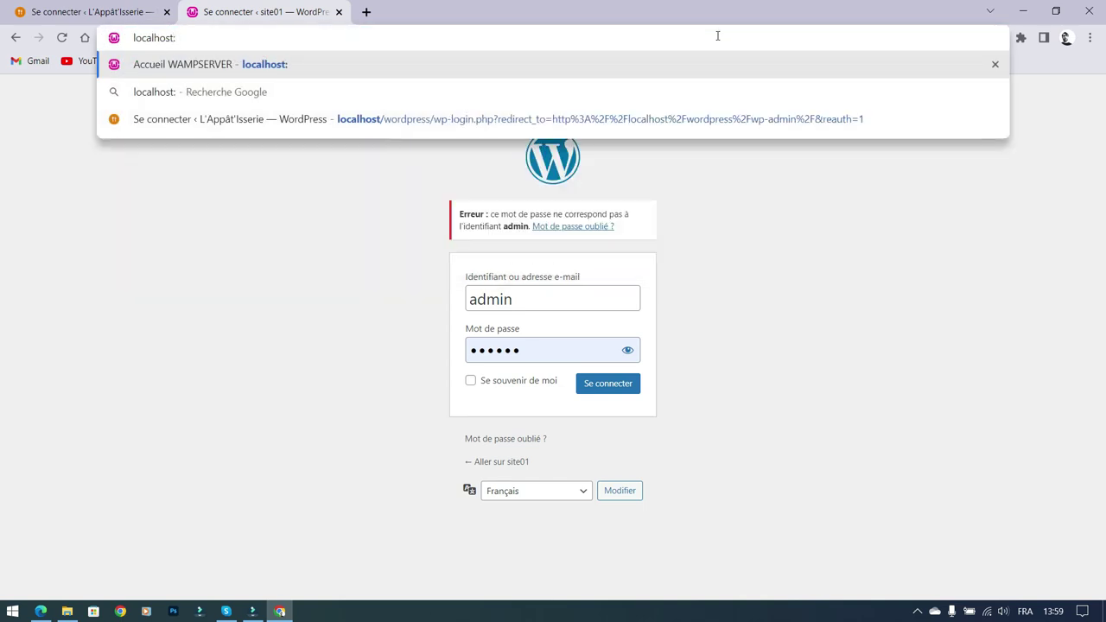
type("8888/")
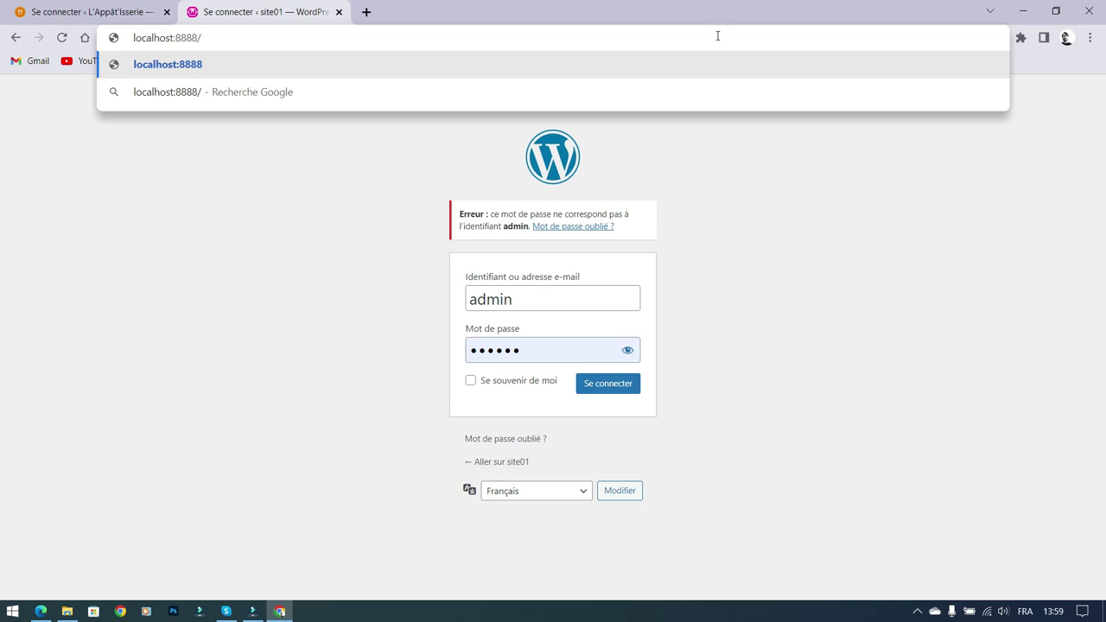
type("php")
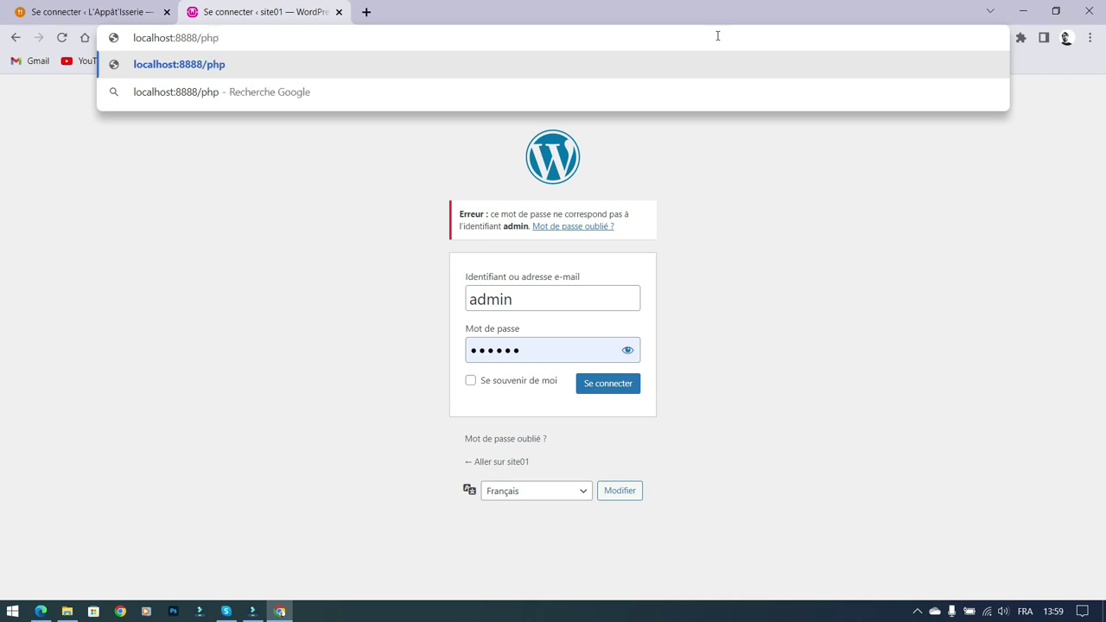
type("myadmin")
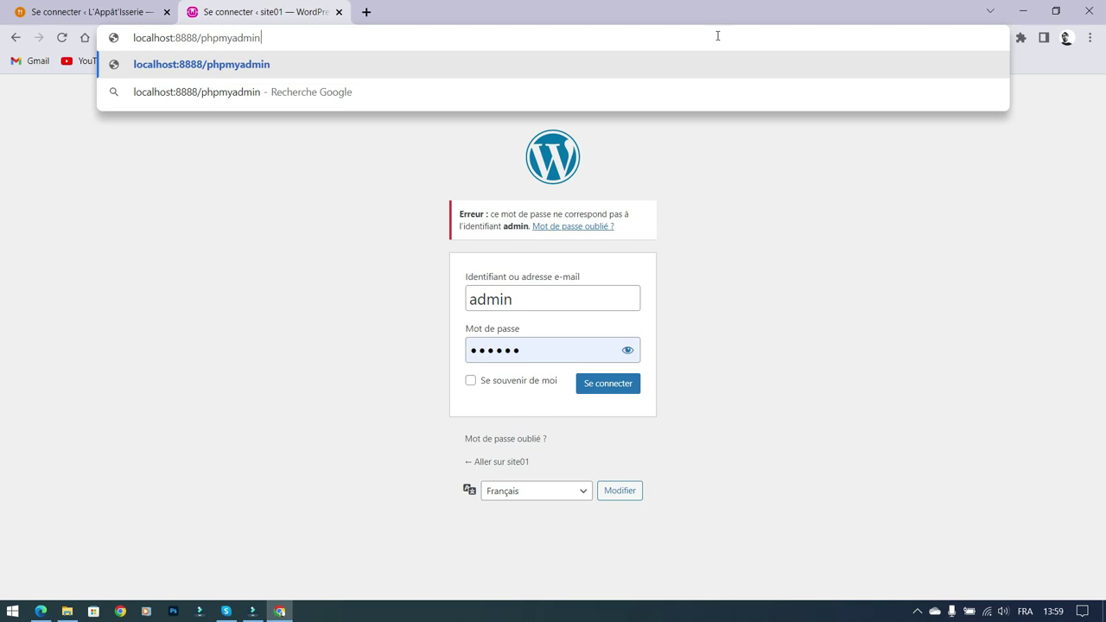
double_click(188, 38)
key("BackSpace")
key("BackSpace")
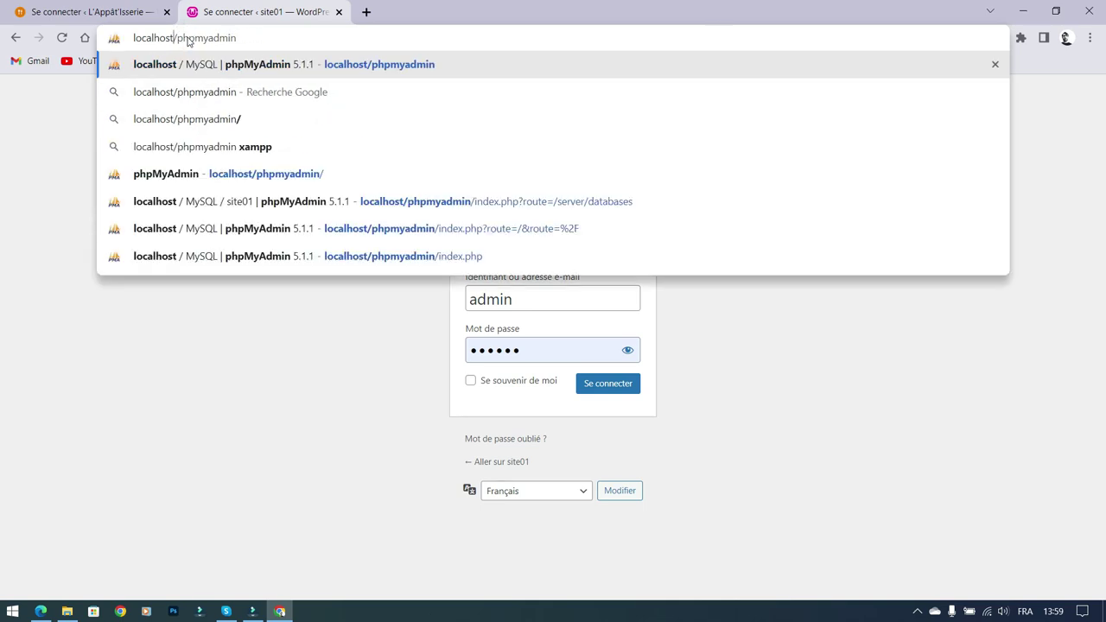
key("Return")
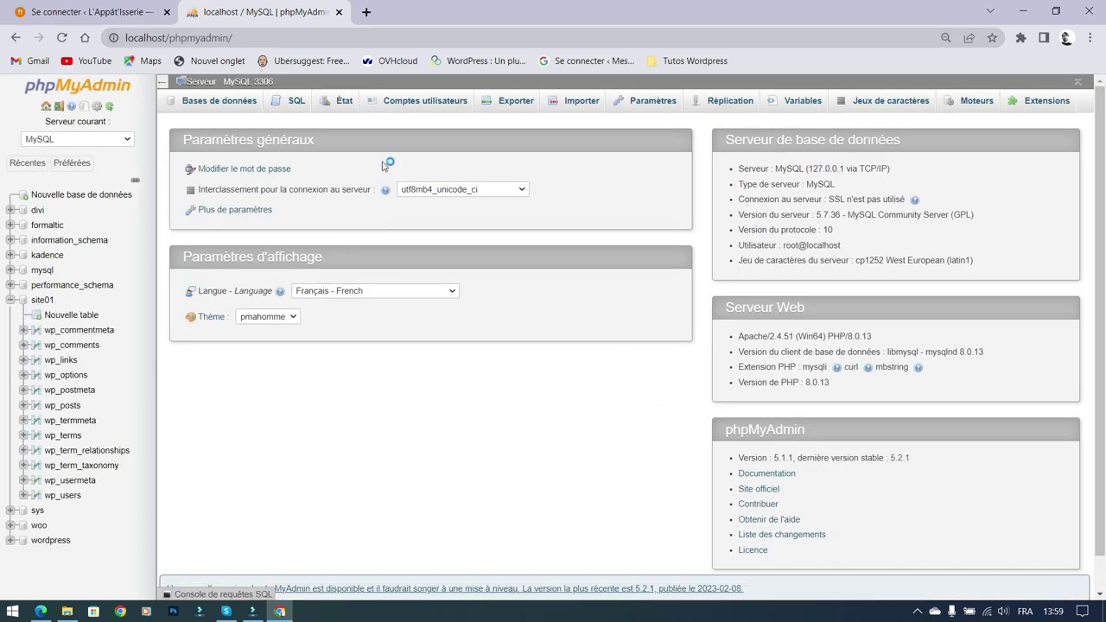
Step: Open site01's wp_users table and start editing the admin row
left_click(49, 302)
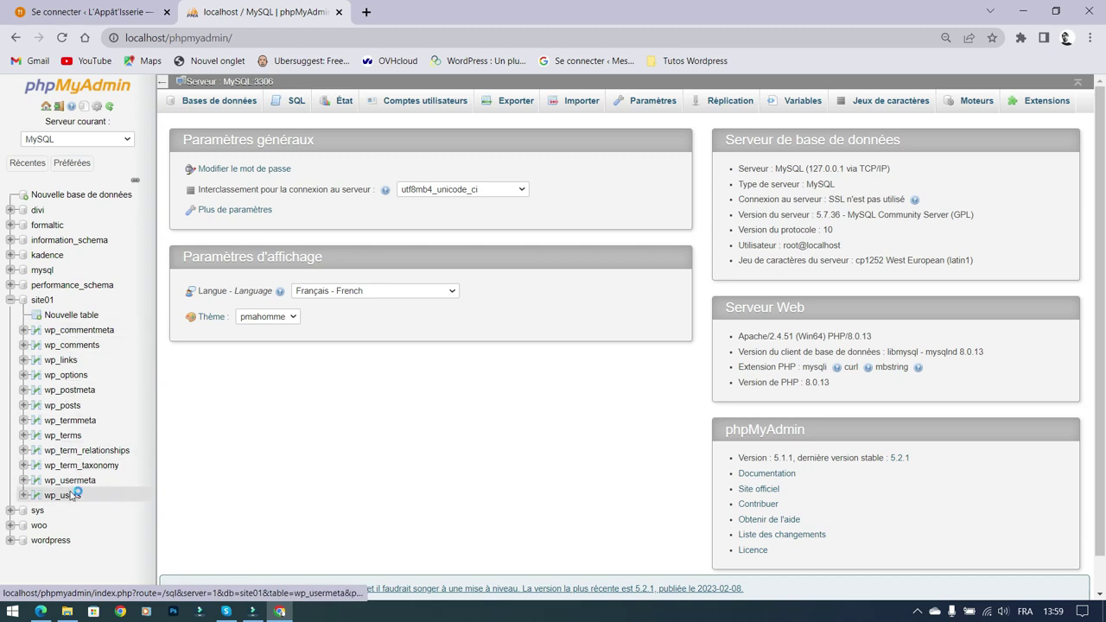
left_click(61, 497)
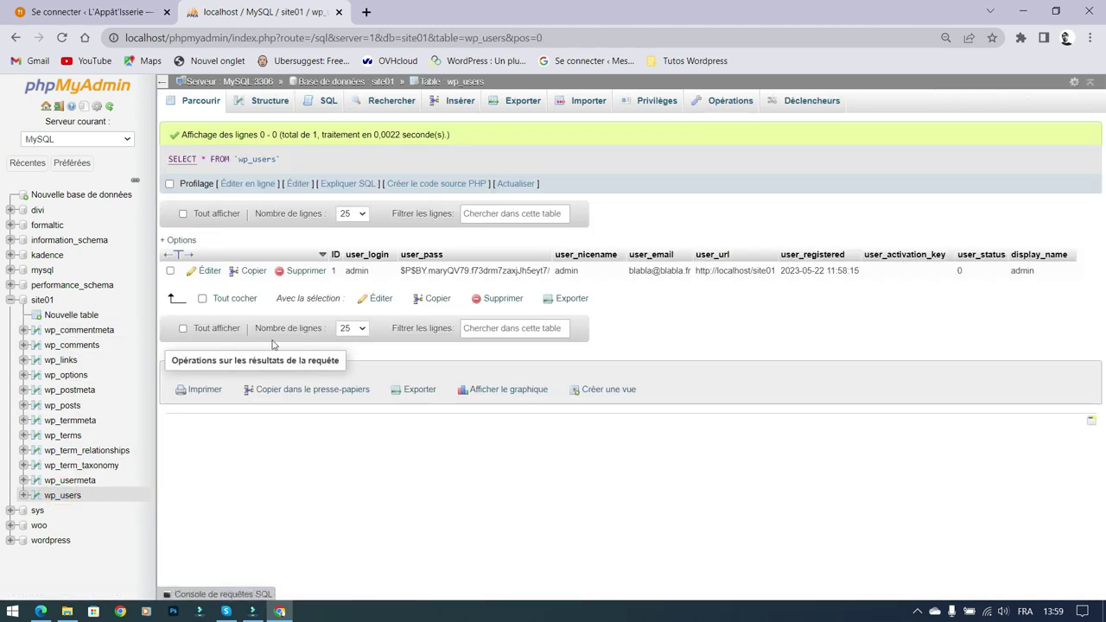
left_click(205, 272)
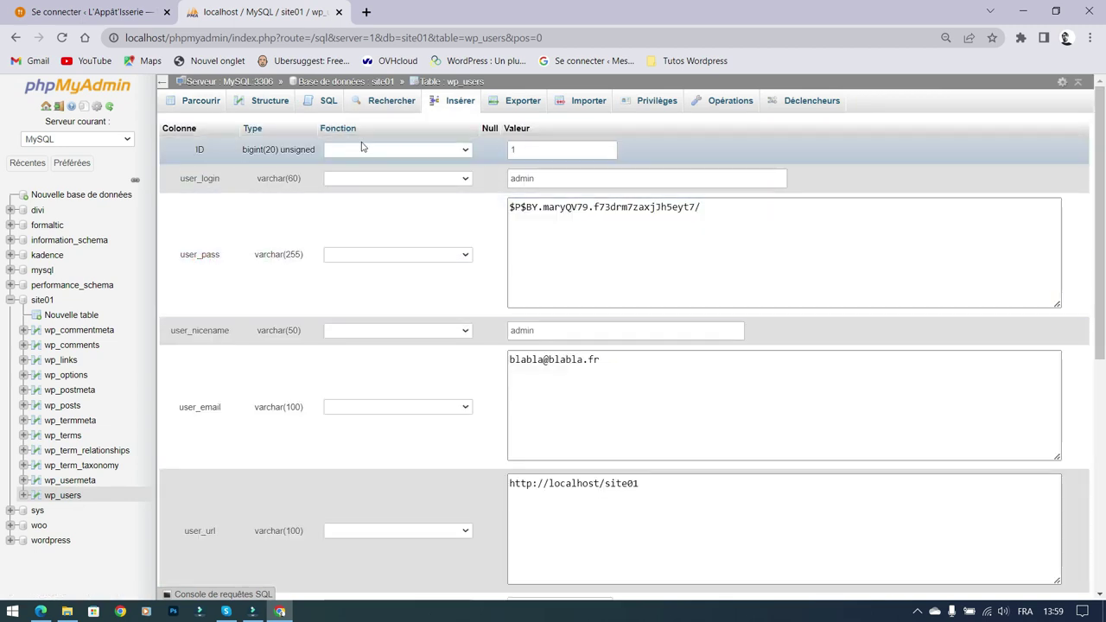
Step: Inspect the admin row's display name, nickname and user_url values in the edit form
left_click(534, 149)
scroll(542, 147, "down", 6)
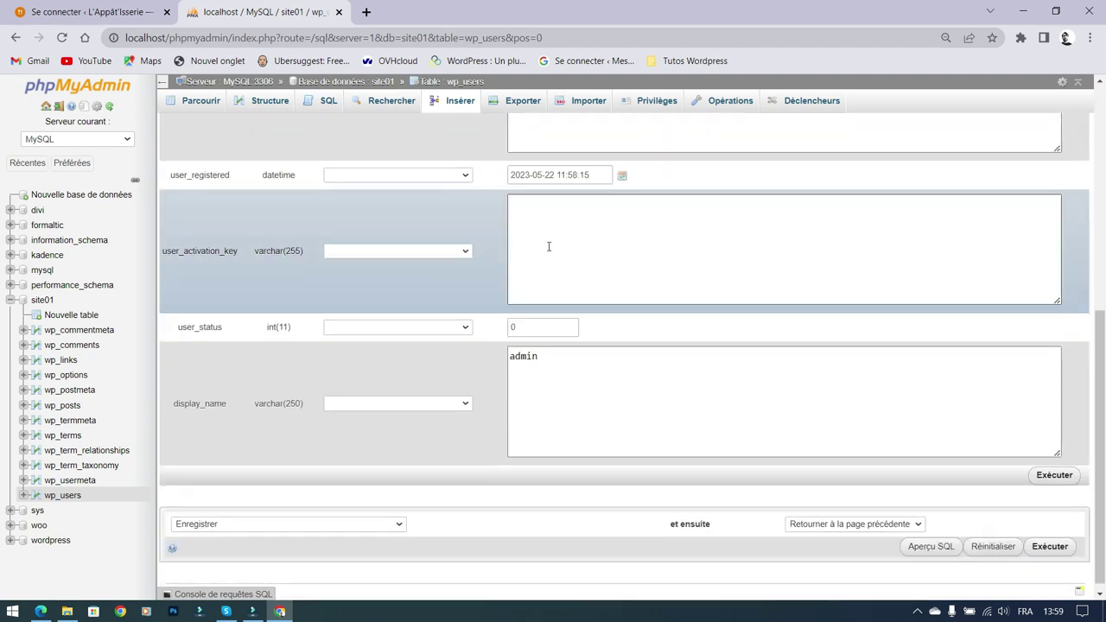
double_click(560, 357)
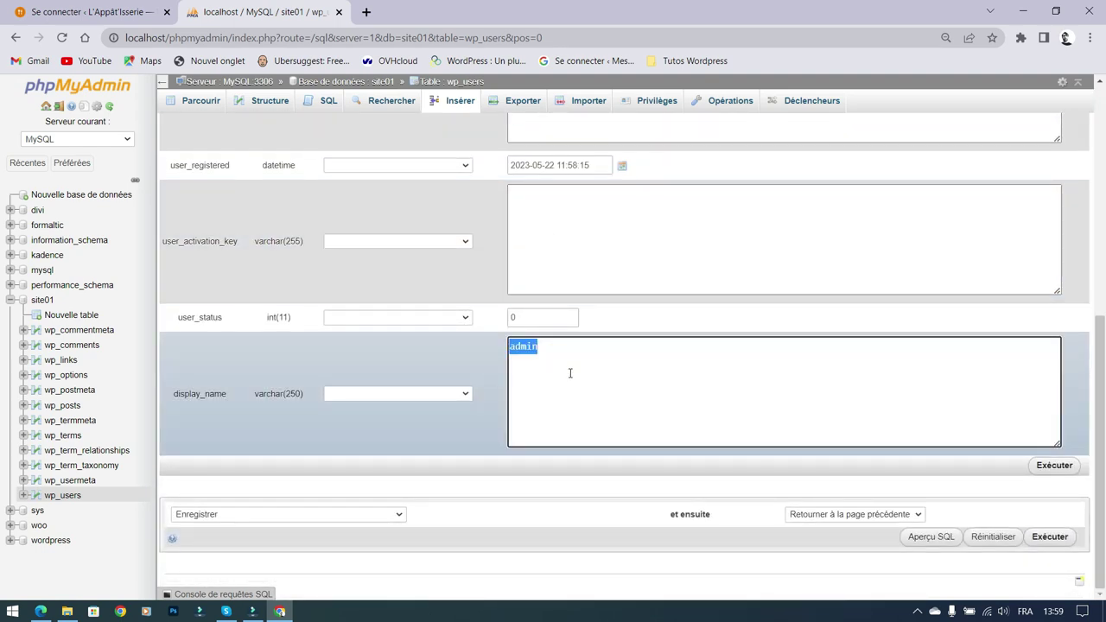
left_click(558, 371)
scroll(558, 369, "up", 8)
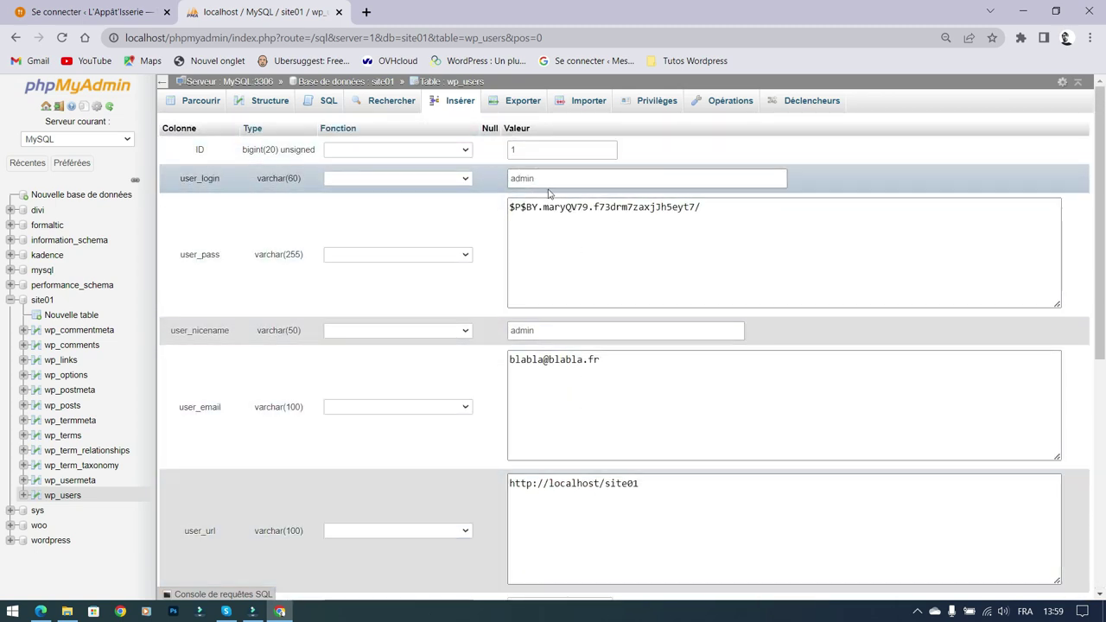
scroll(572, 210, "down", 3)
scroll(590, 274, "up", 1)
double_click(622, 260)
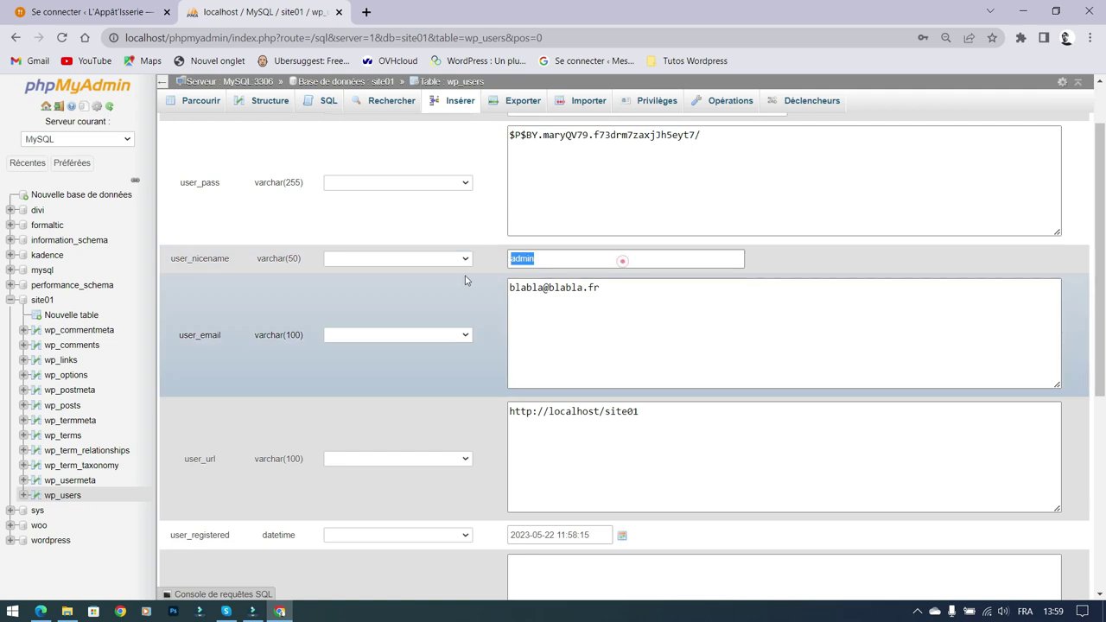
left_click(633, 433)
triple_click(671, 412)
left_click(695, 444)
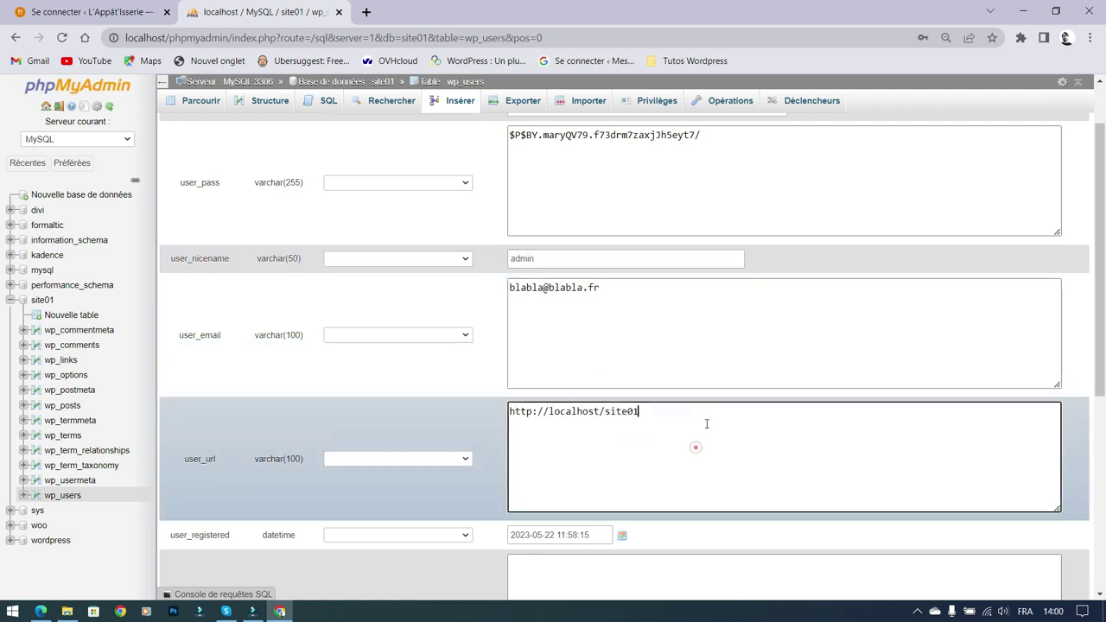
scroll(682, 424, "down", 3)
scroll(637, 343, "up", 4)
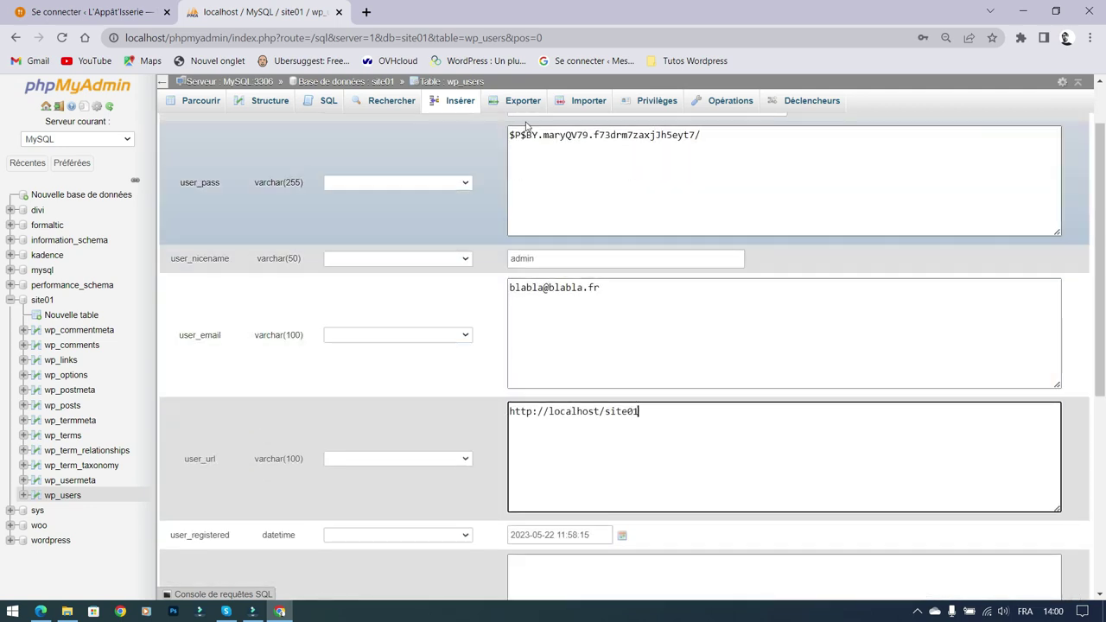
scroll(582, 246, "up", 1)
Step: Select the stored user_pass hash in the admin row
left_click(590, 217)
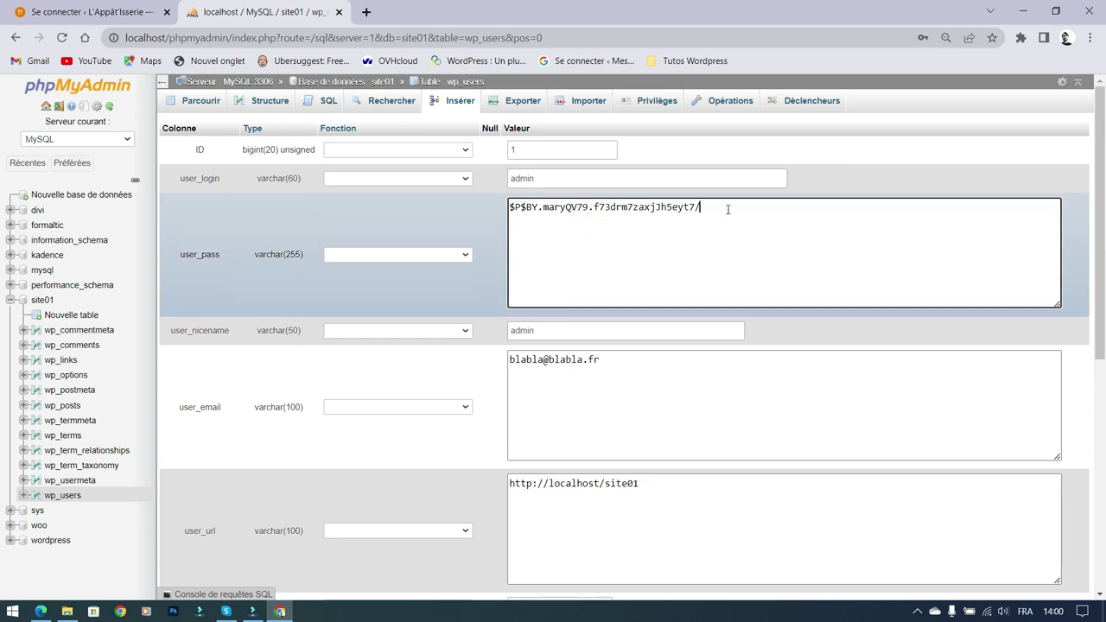
left_click_drag(726, 208, 511, 214)
left_click(760, 226)
triple_click(748, 211)
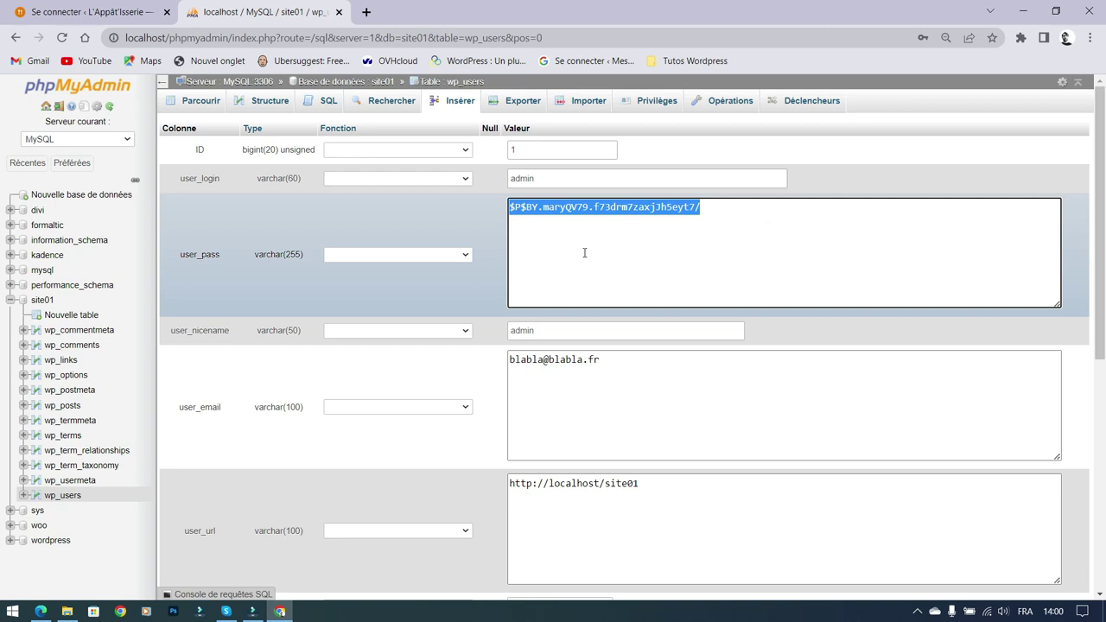
left_click(623, 208)
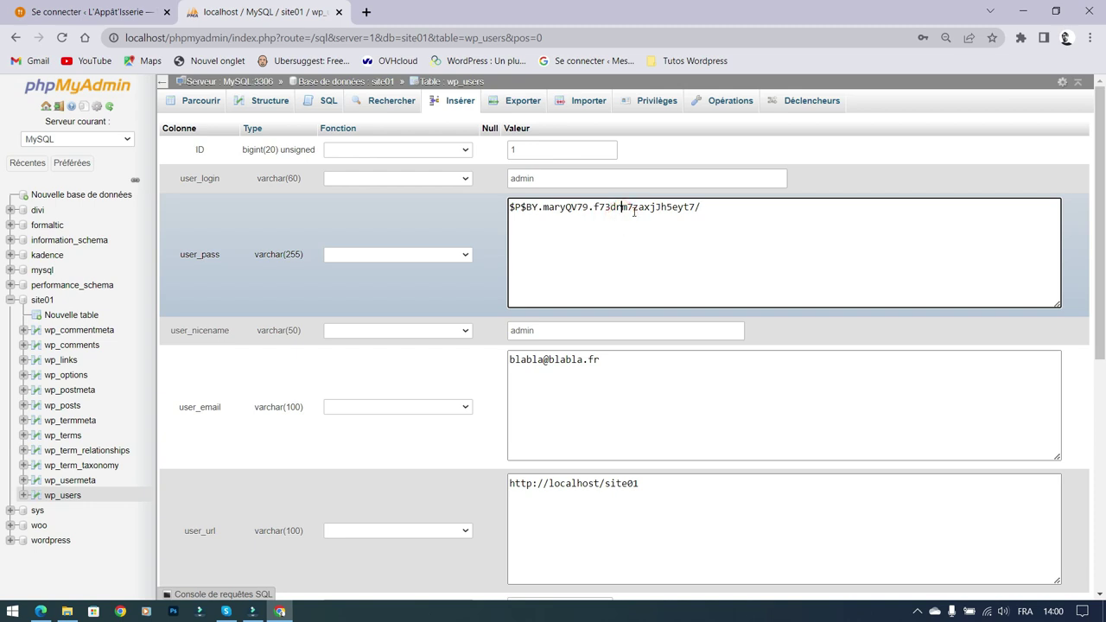
left_click(606, 234)
triple_click(700, 208)
left_click_drag(510, 212, 724, 210)
left_click(713, 225)
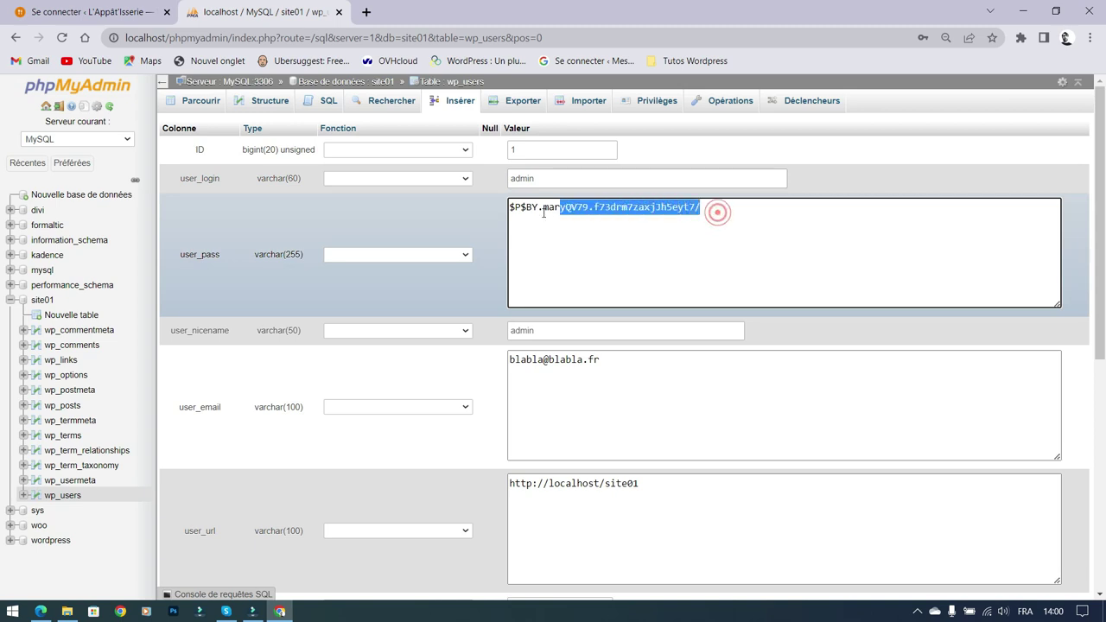
Step: Replace the user_pass hash with a new plain password and save the admin row
triple_click(717, 210)
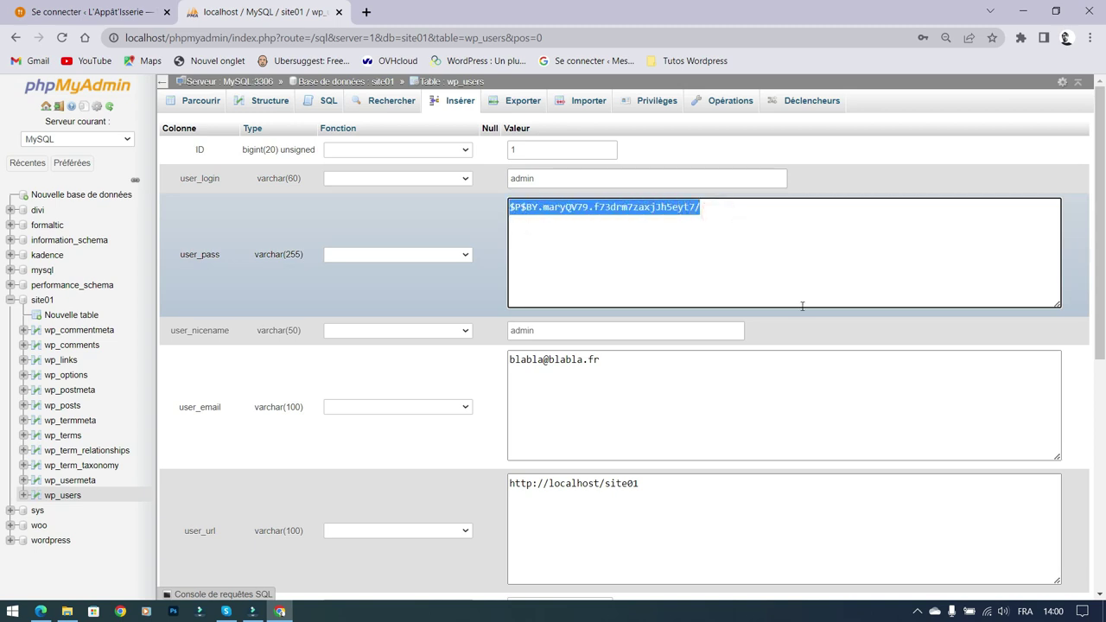
type("212121")
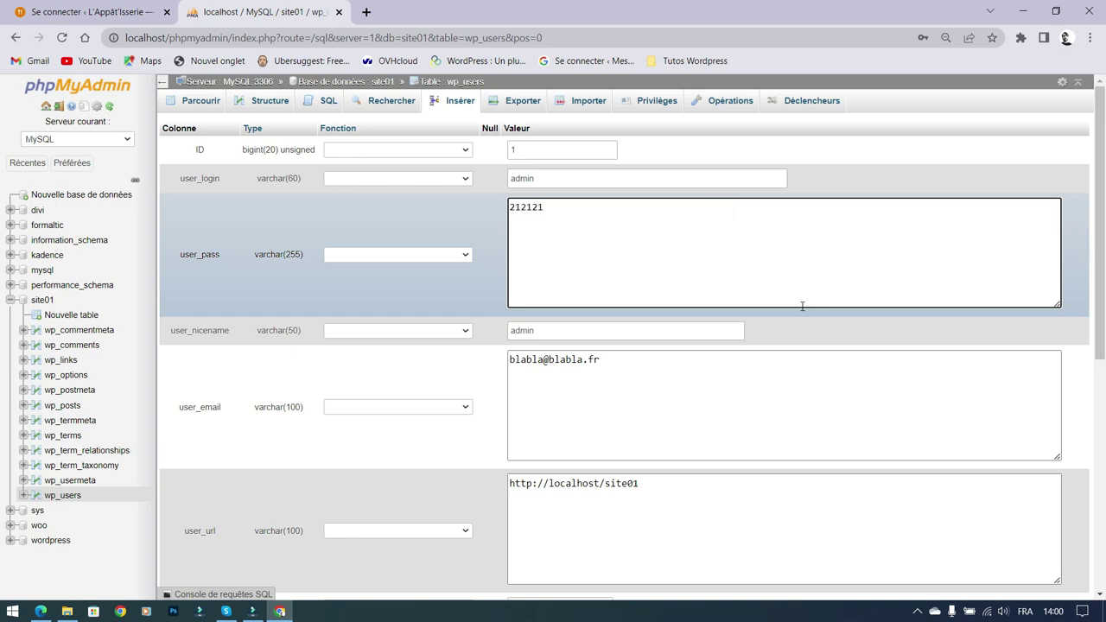
left_click(556, 235)
left_click(557, 231)
scroll(664, 238, "down", 5)
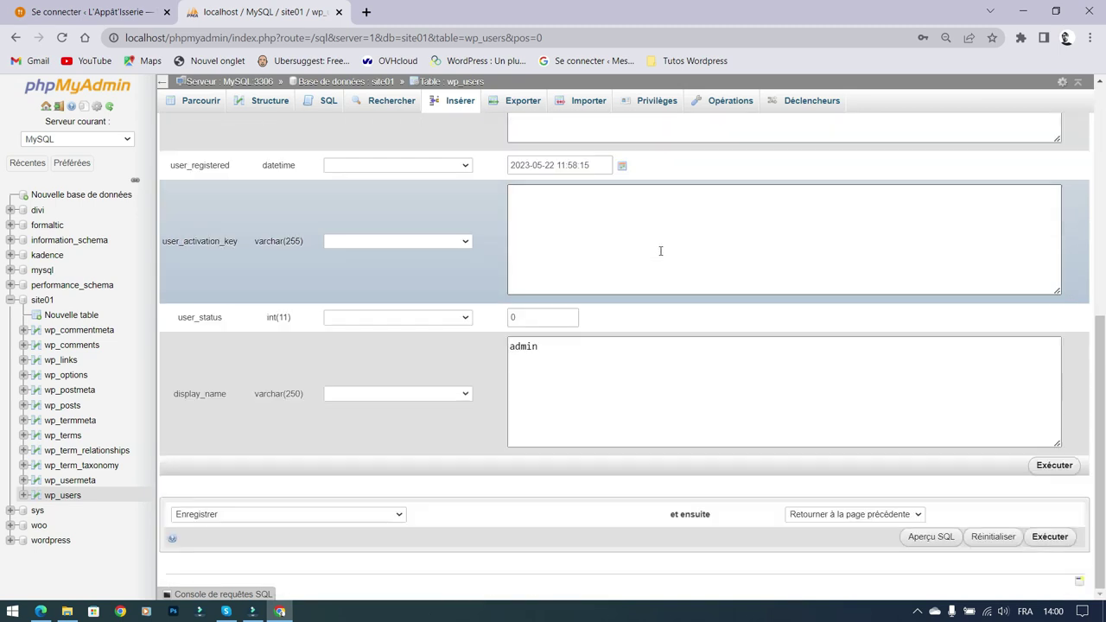
left_click(1064, 468)
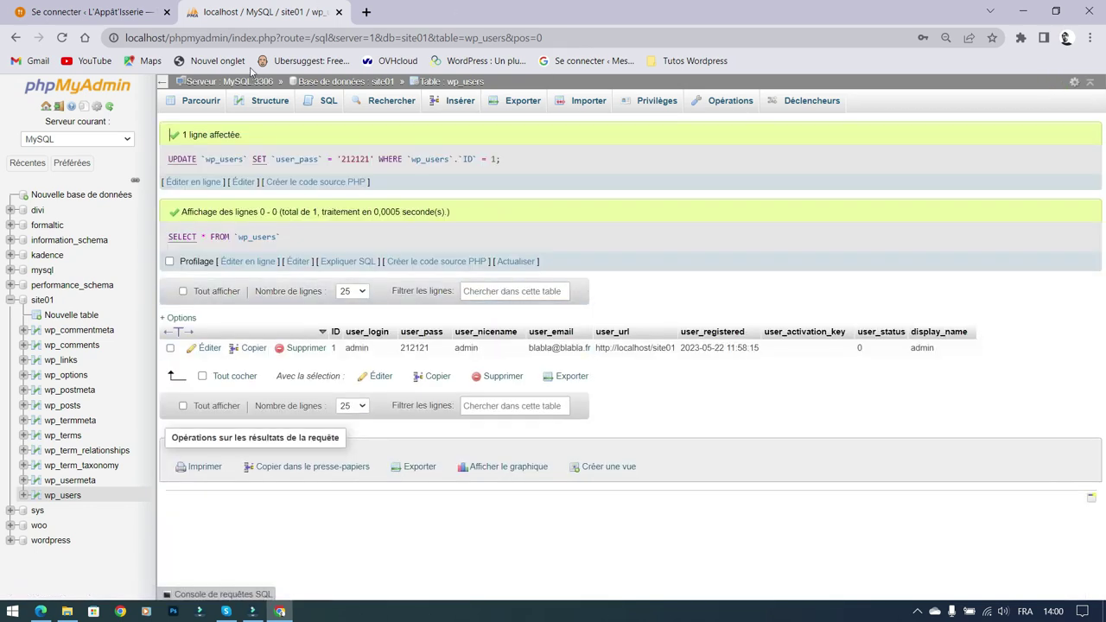
left_click(366, 12)
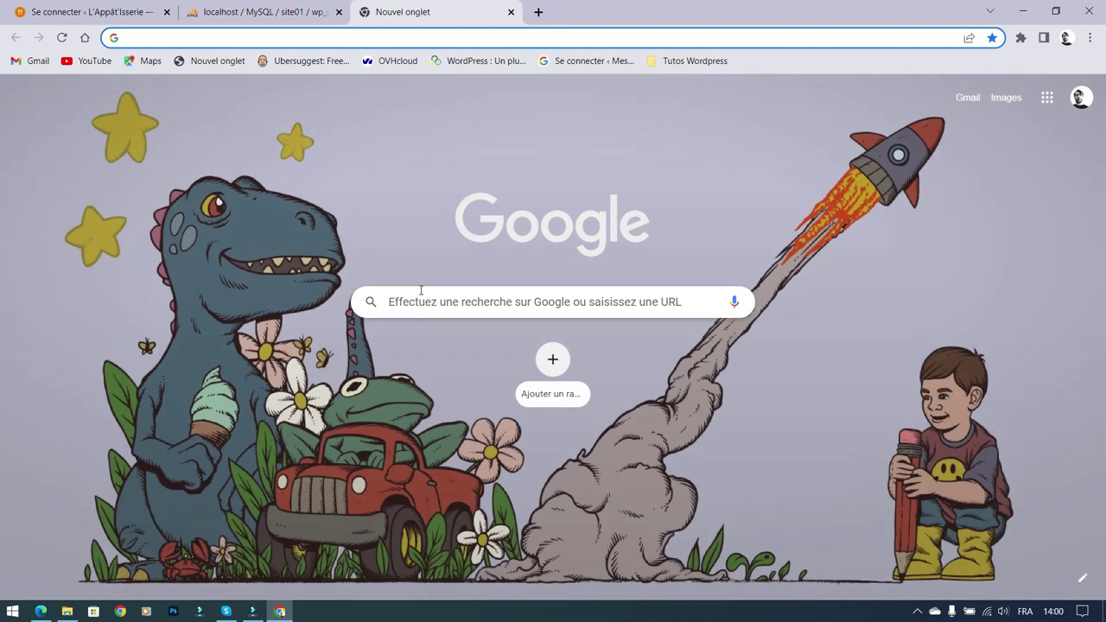
Step: Load localhost/wordpress/site01/wp-admin and enter the new password in the login form
type("localhost/wordpress/")
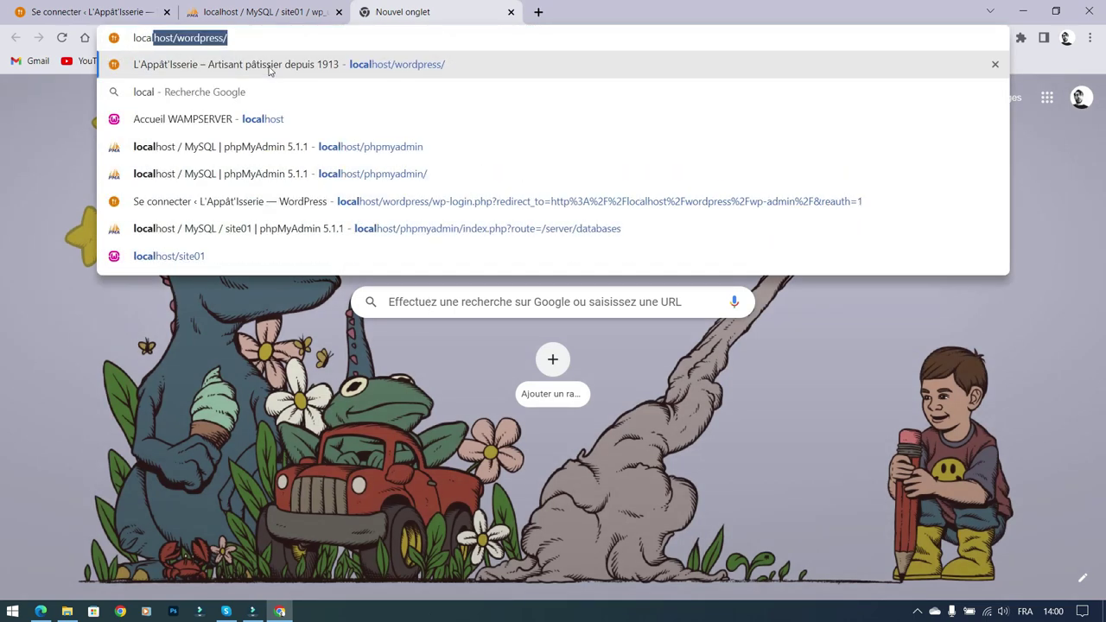
key("shift+Left")
key("shift+Left")
key("shift+Left")
key("shift+Left")
key("shift+Left")
type("site01")
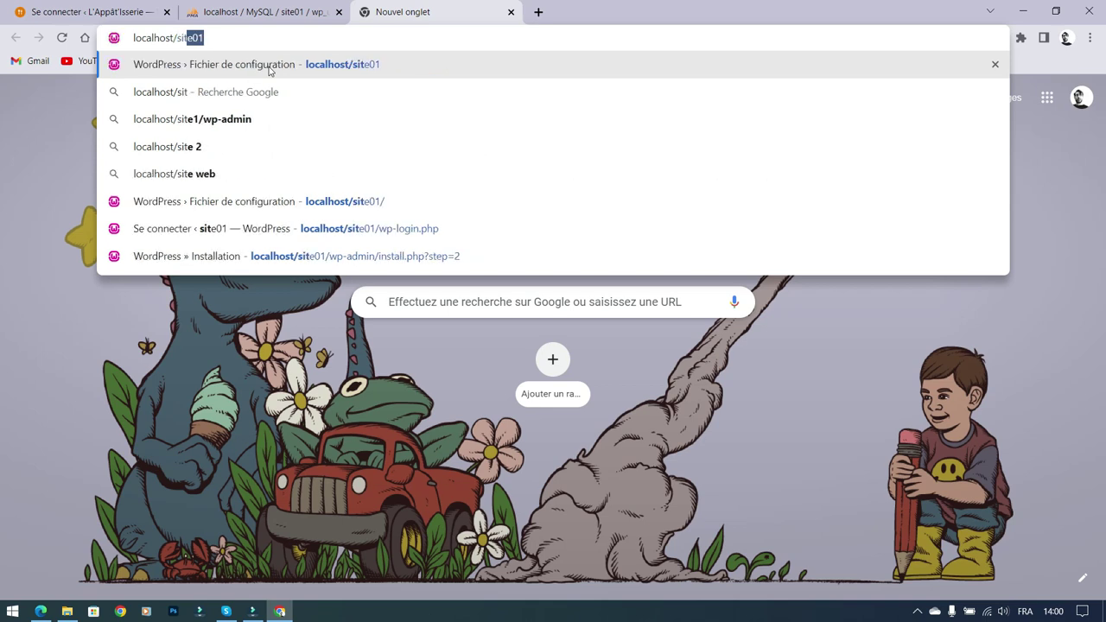
type("/")
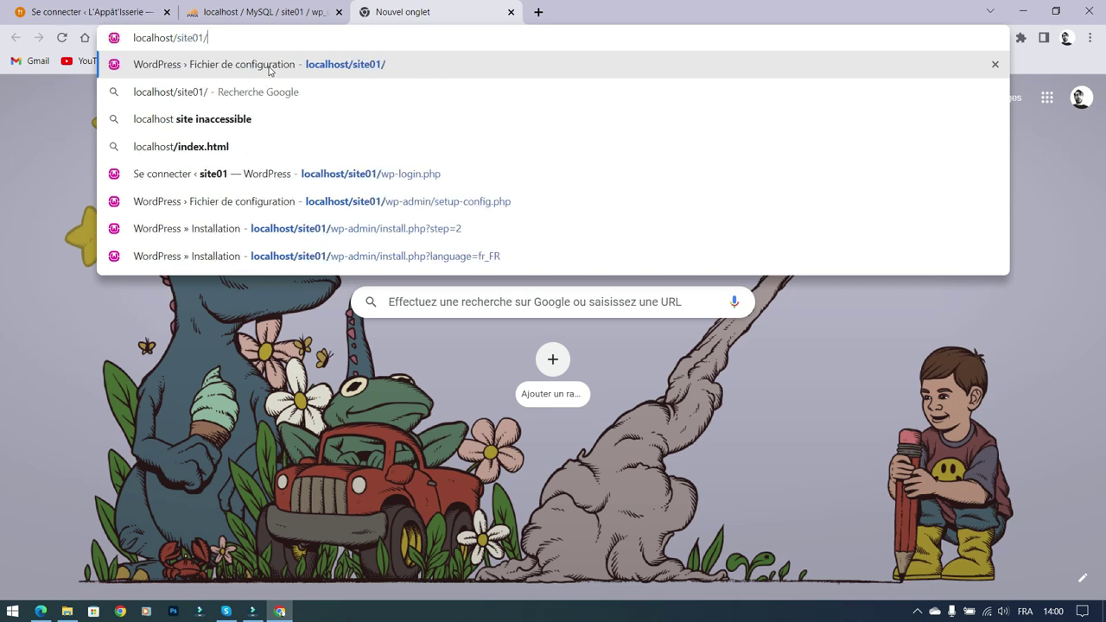
type("wp-admin")
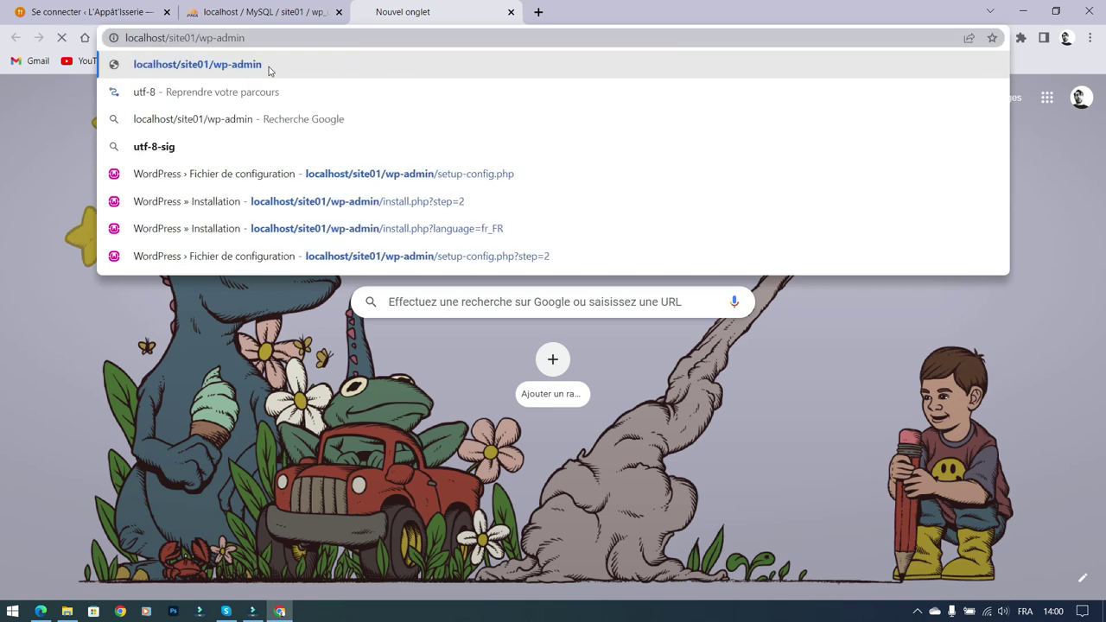
key("Return")
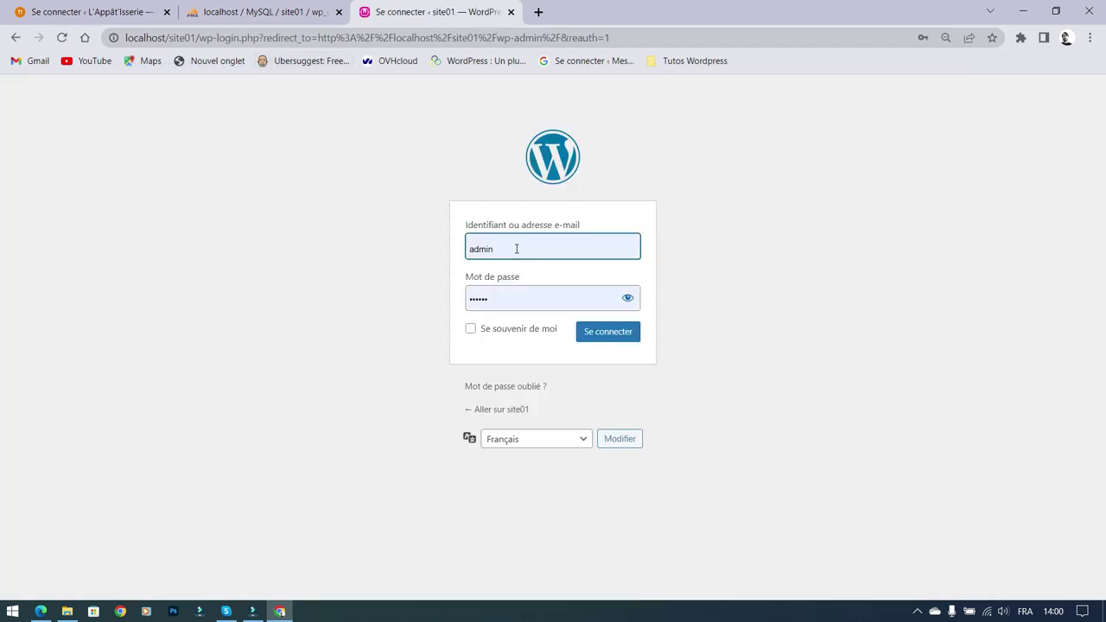
double_click(522, 307)
type("••••••")
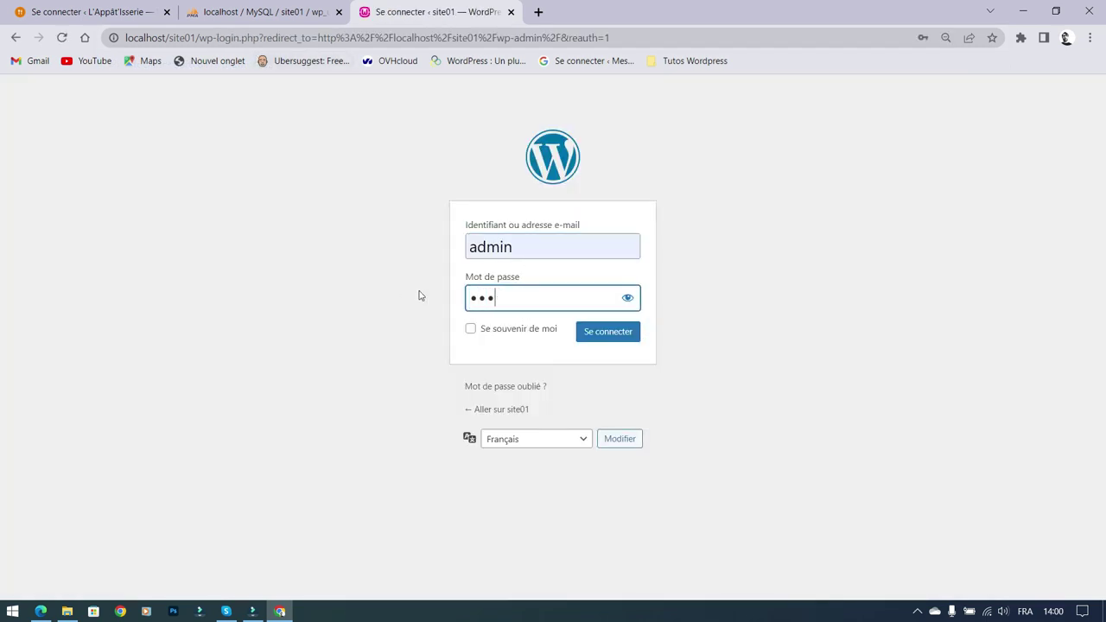
left_click(627, 301)
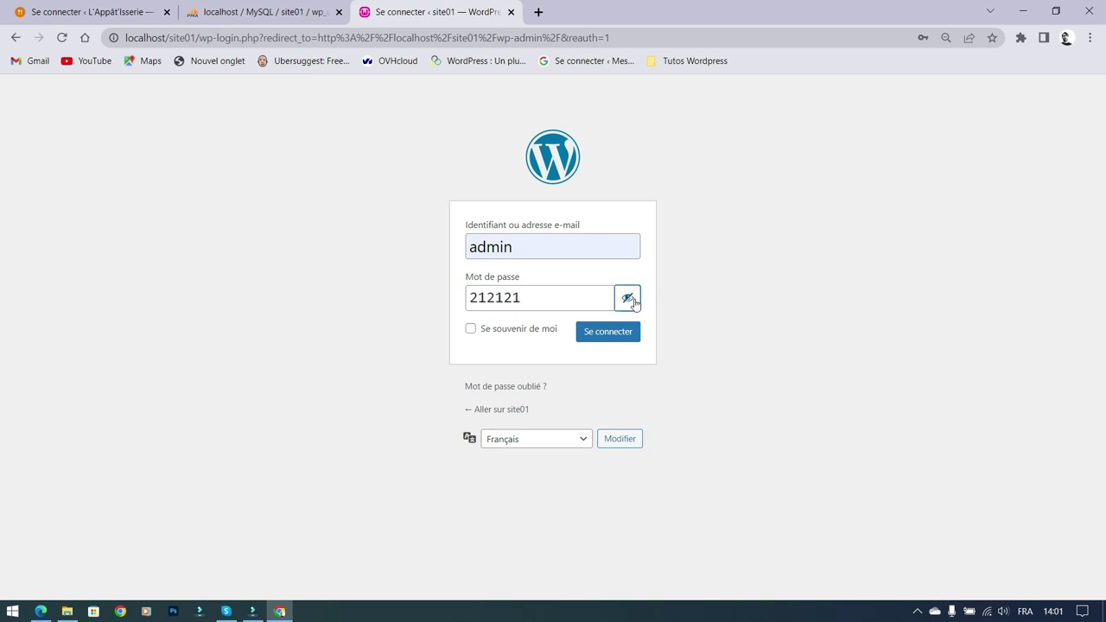
Step: Reopen the admin row for editing in phpMyAdmin, then submit the WordPress login
left_click(292, 14)
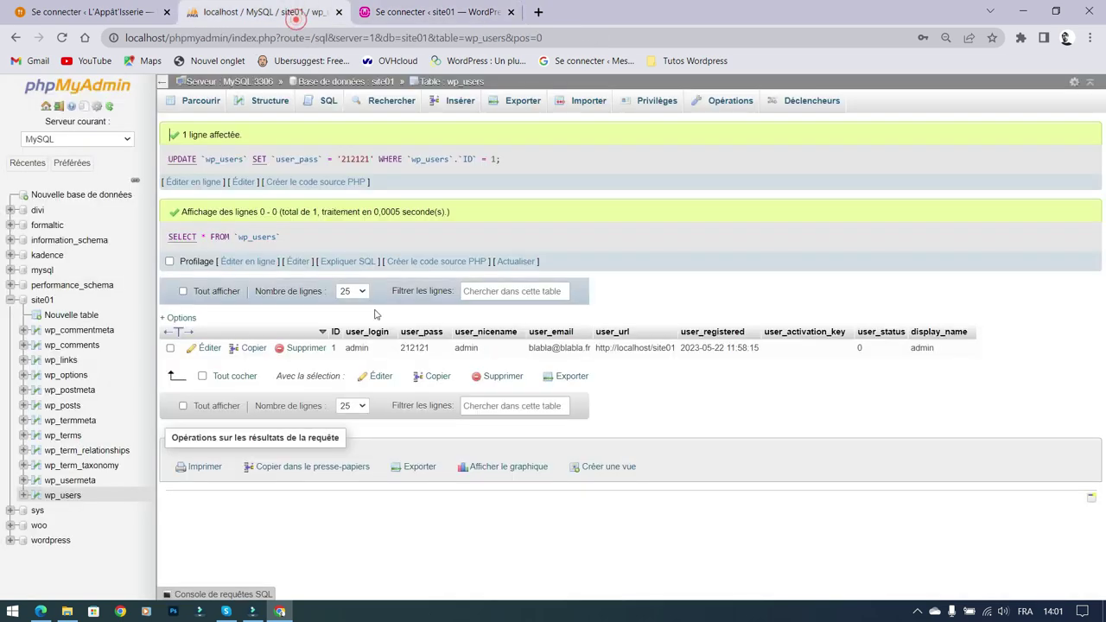
left_click(211, 349)
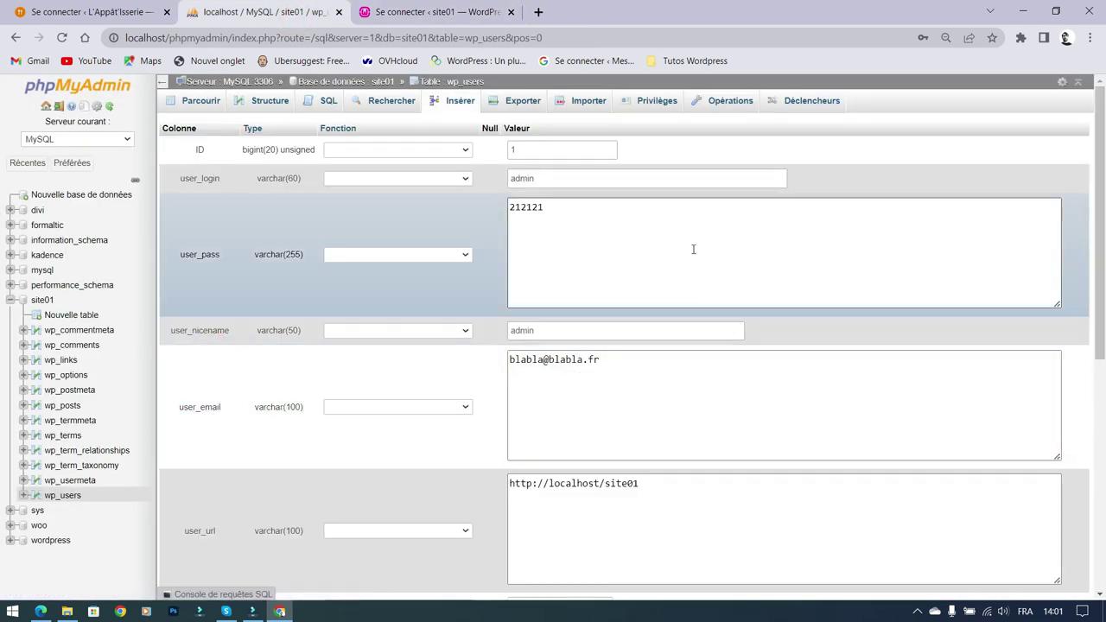
left_click(413, 17)
left_click(592, 333)
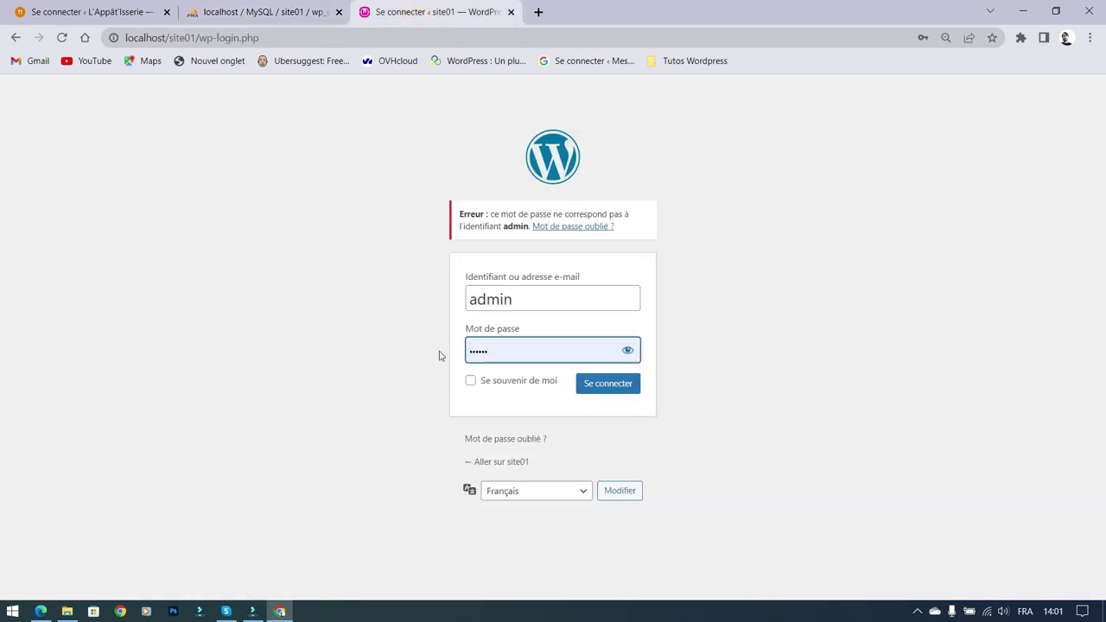
Step: Inspect the plain-text user_pass value in the admin row's edit form
left_click(271, 7)
left_click(565, 215)
left_click(565, 213)
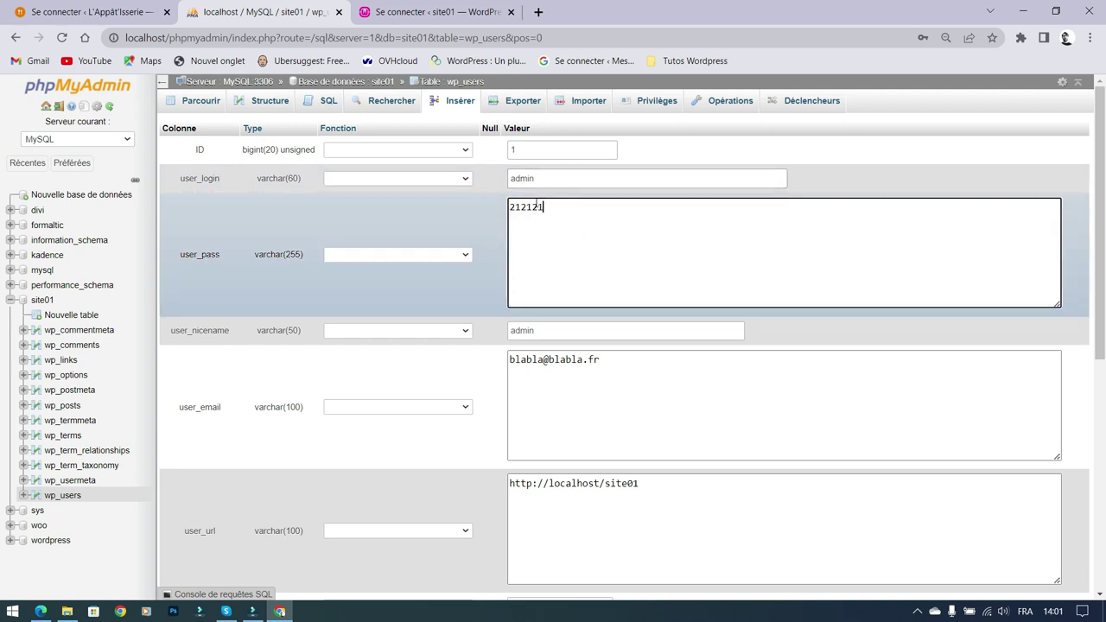
double_click(557, 208)
left_click(484, 250)
left_click(451, 15)
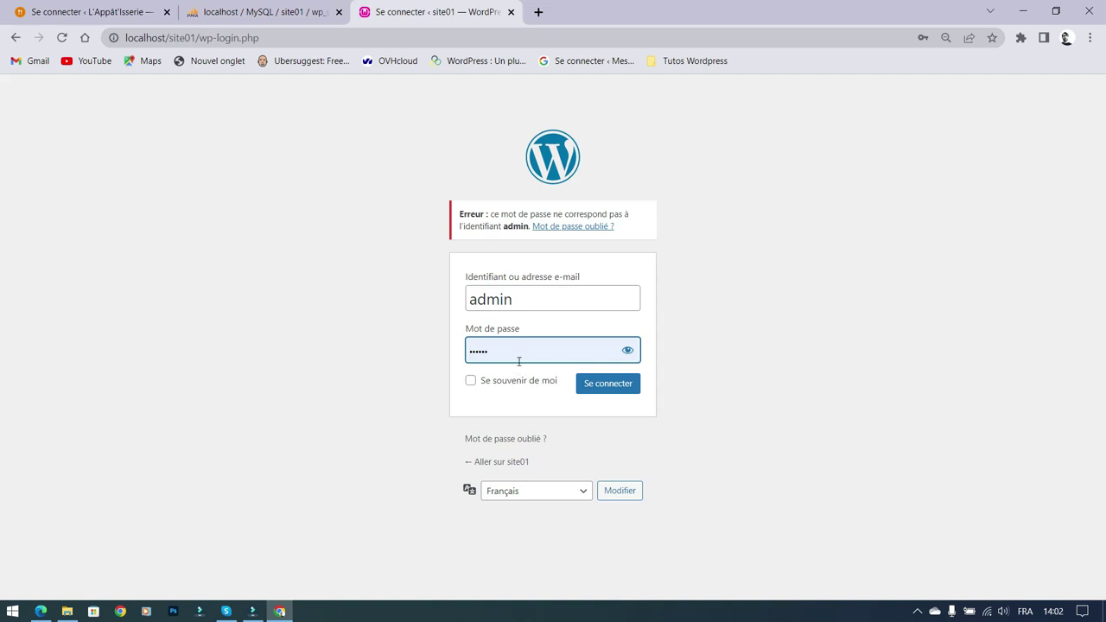
left_click(259, 12)
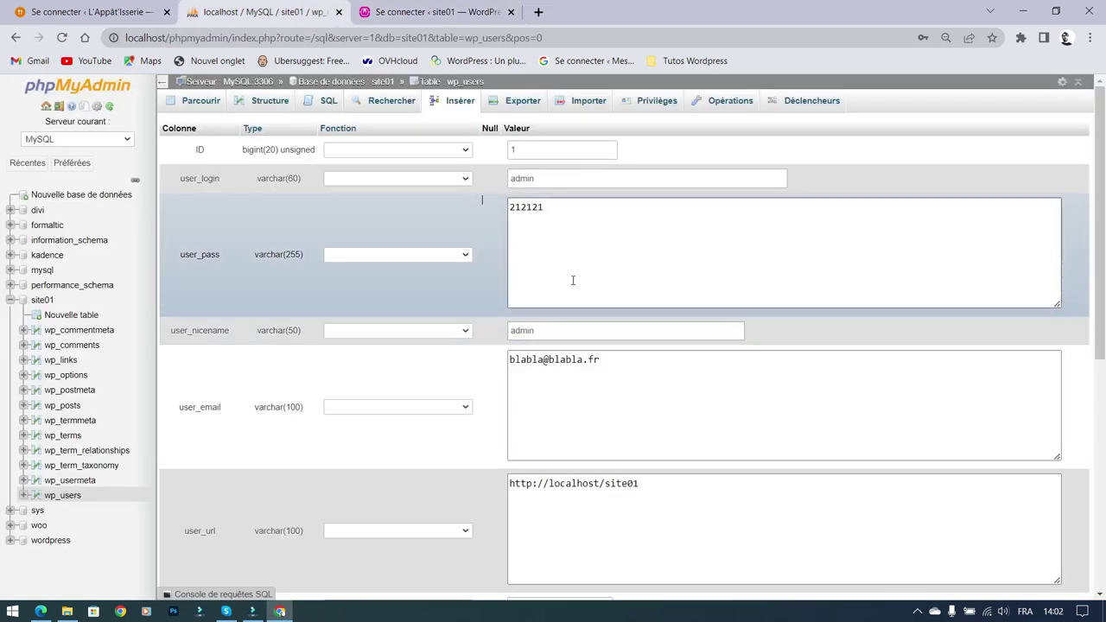
Step: Apply the MD5 function to user_pass and save the admin row
left_click(462, 258)
scroll(424, 338, "down", 15)
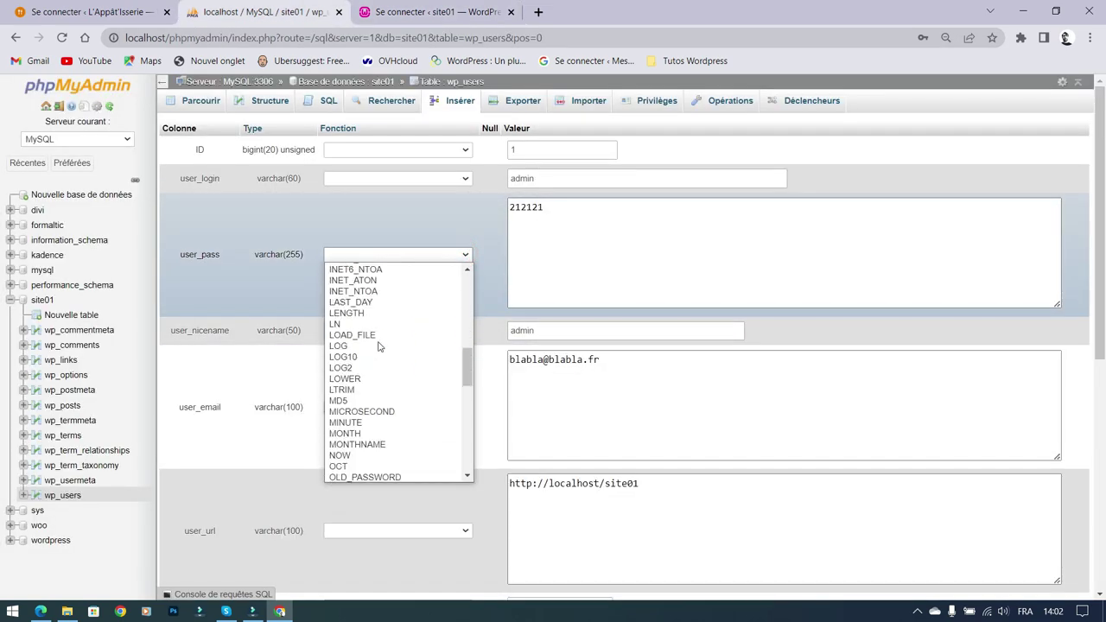
left_click(363, 397)
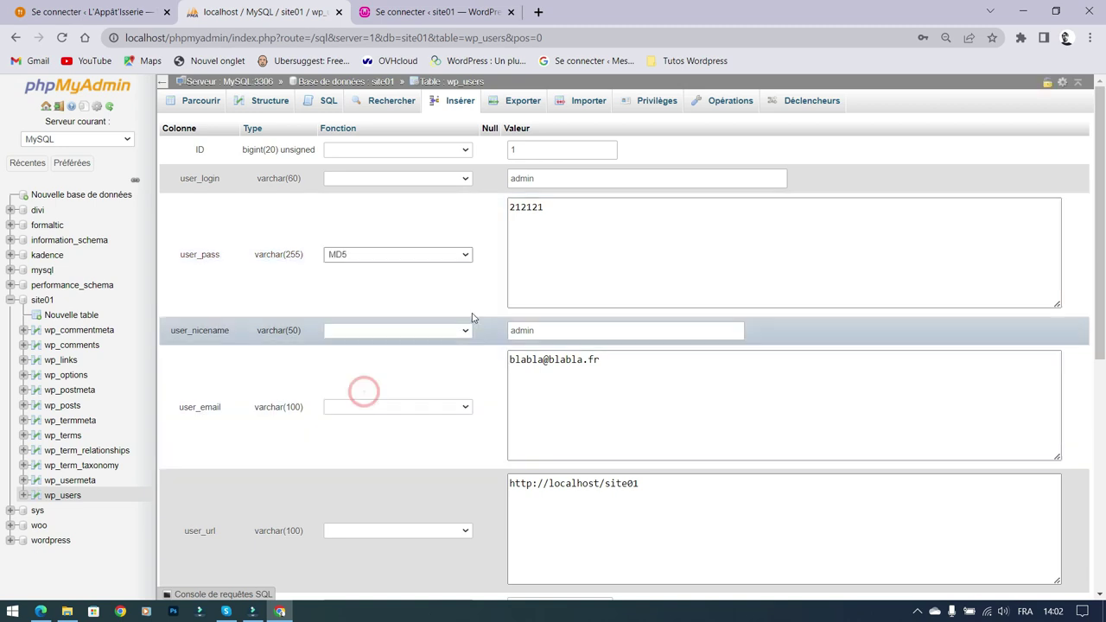
scroll(473, 318, "down", 6)
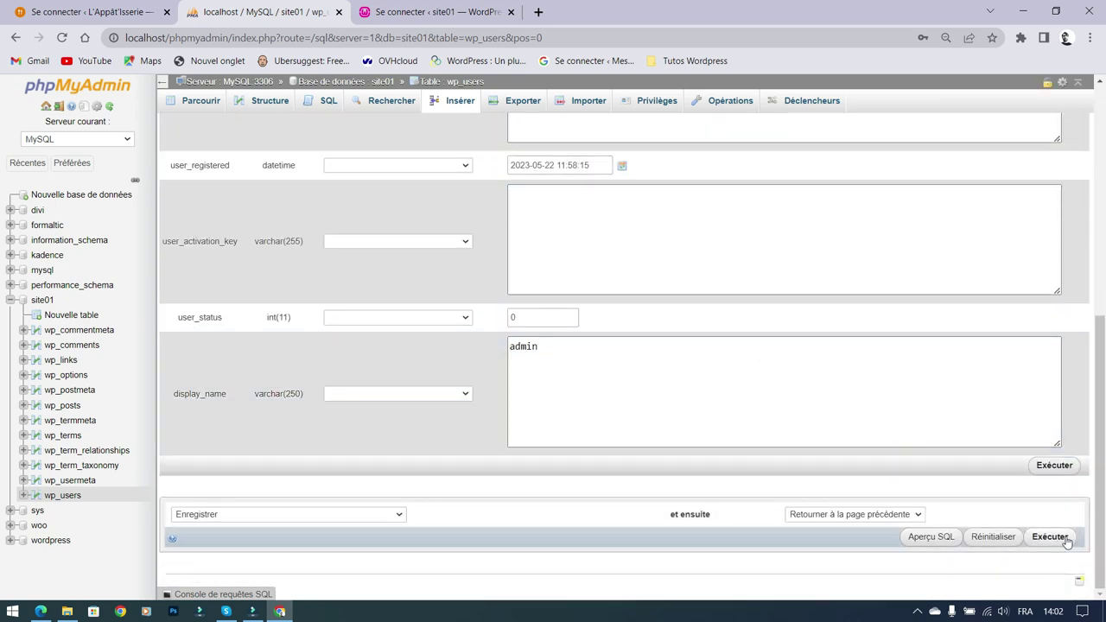
left_click(1054, 465)
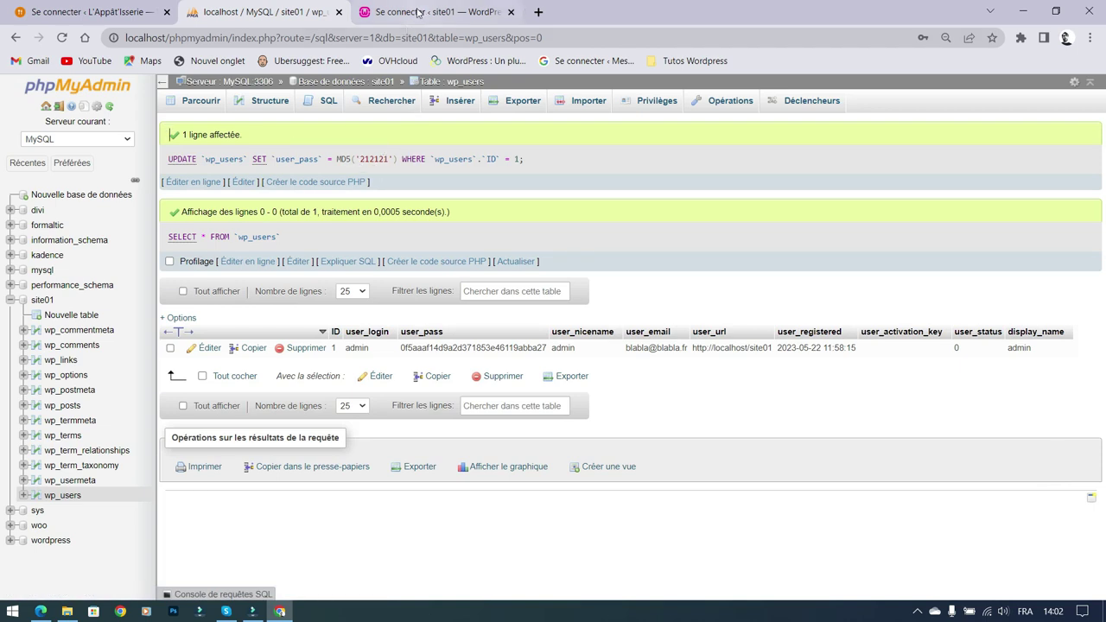
Step: Enter the password again on the WordPress login page and reveal it
left_click(421, 13)
type("212121")
left_click(630, 350)
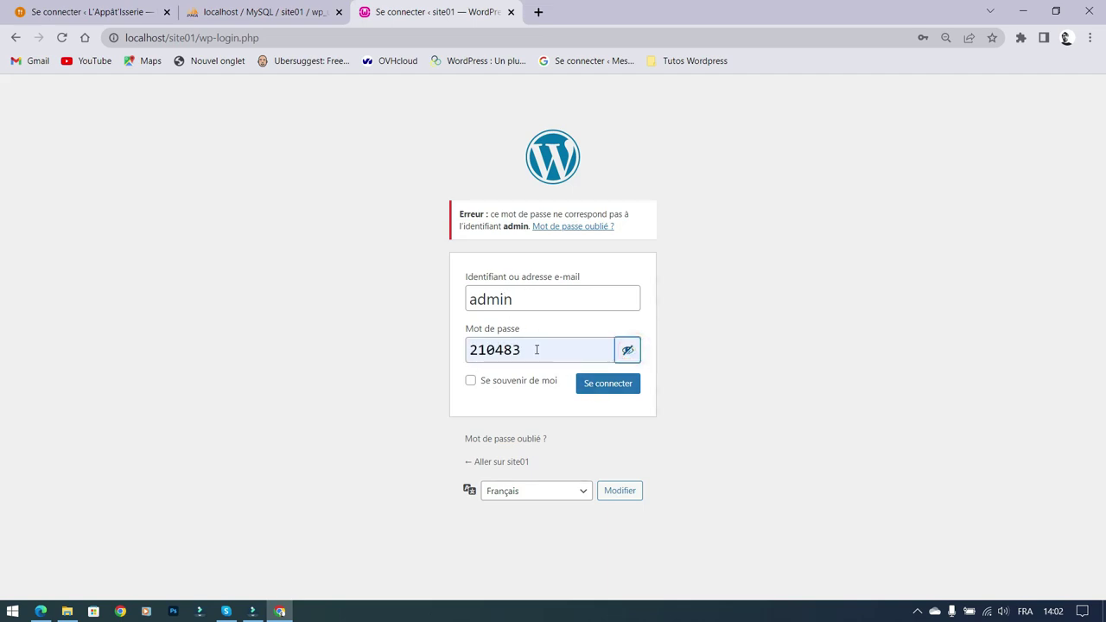
Step: Retype the admin password, log in to the site01 dashboard, and dismiss Chrome's password prompt
left_click(613, 389)
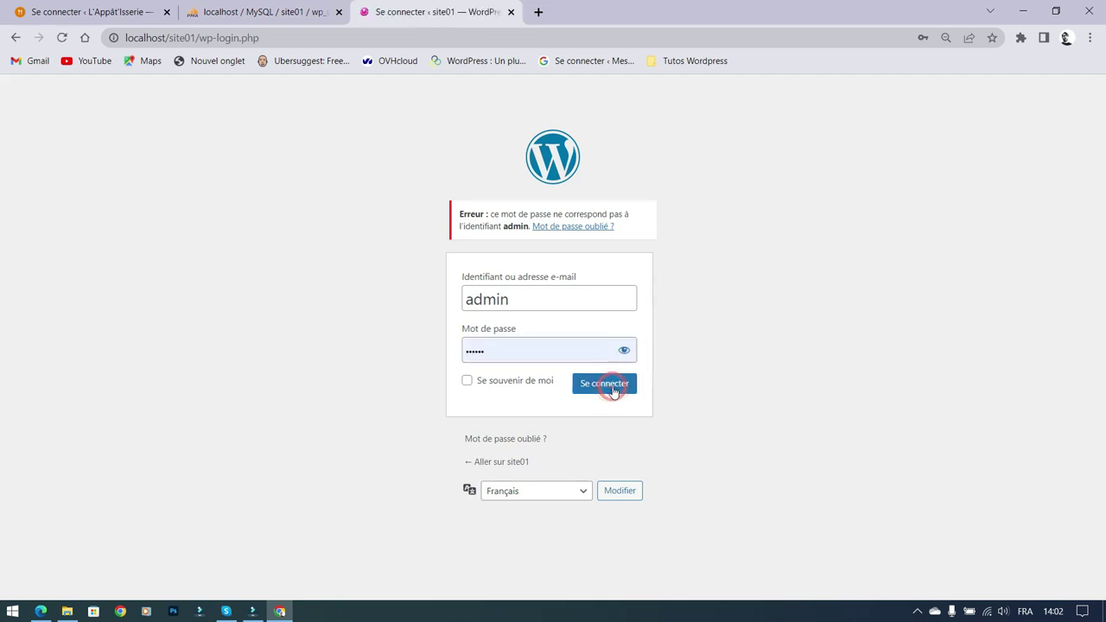
left_click(573, 349)
key("BackSpace")
key("BackSpace")
key("BackSpace")
key("BackSpace")
key("BackSpace")
key("BackSpace")
type("admin")
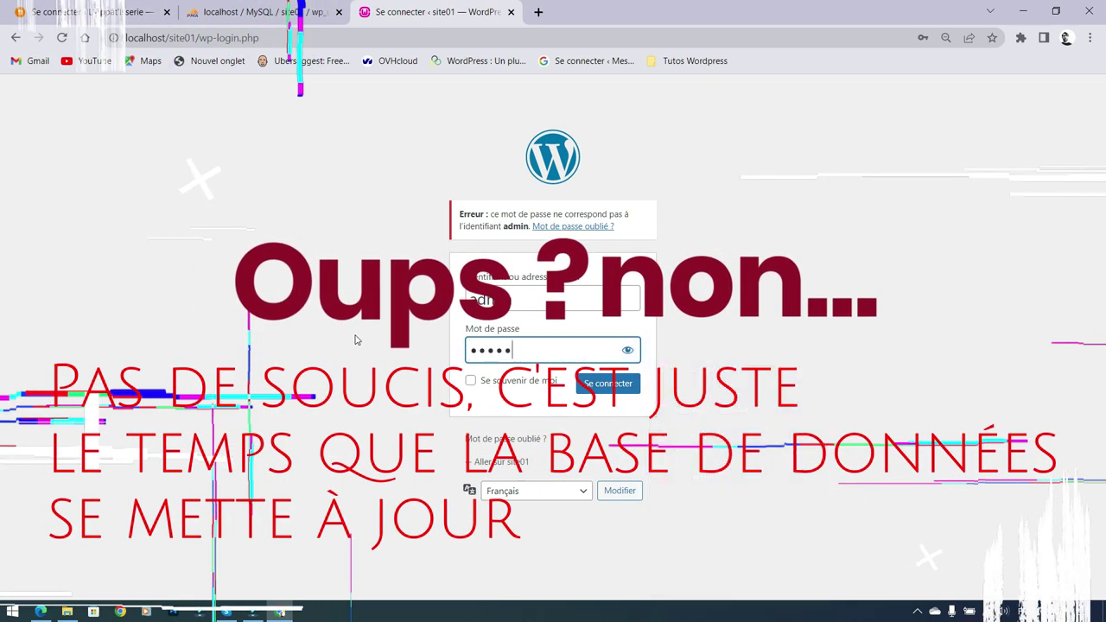
left_click(604, 383)
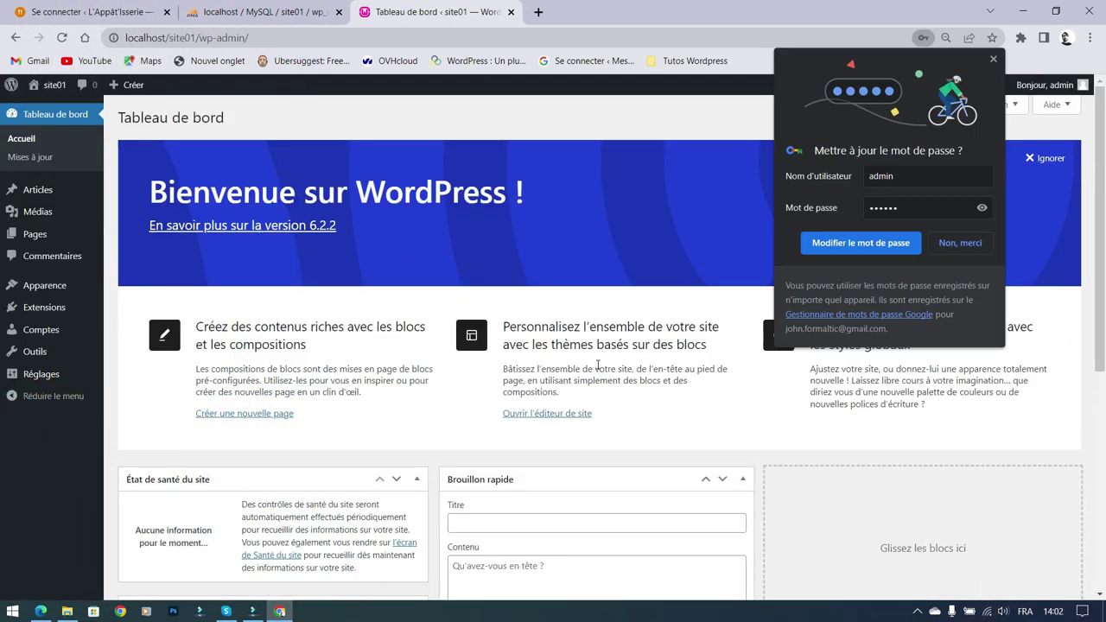
left_click(462, 294)
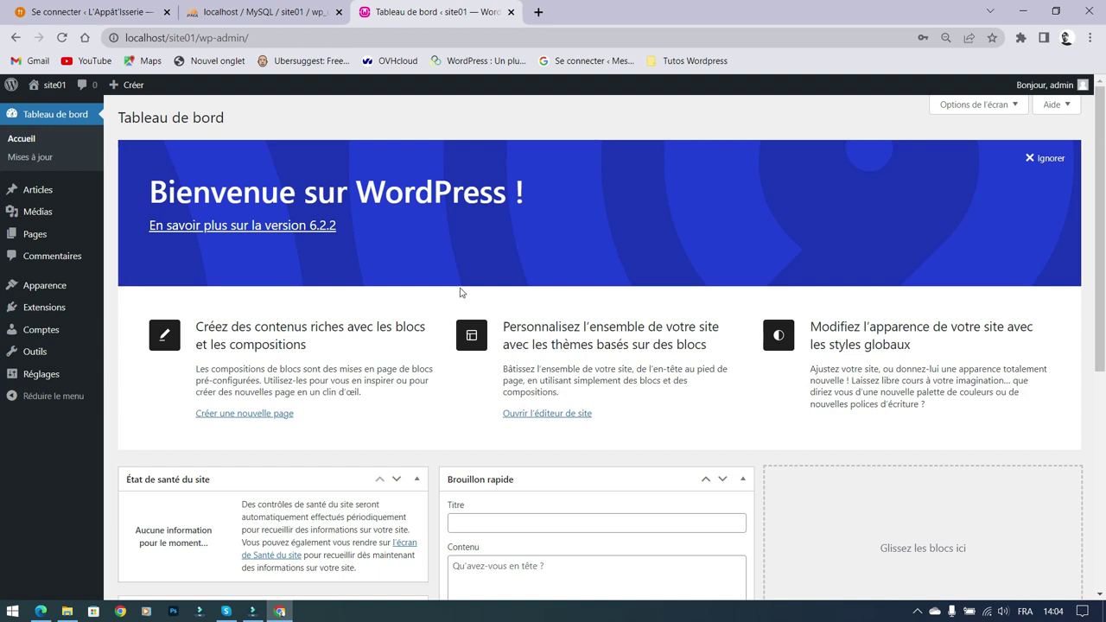
Step: Confirm the admin password's WordPress-format hash, then load the o2switch cPanel login from the Tutos Wordpress bookmarks
left_click(264, 13)
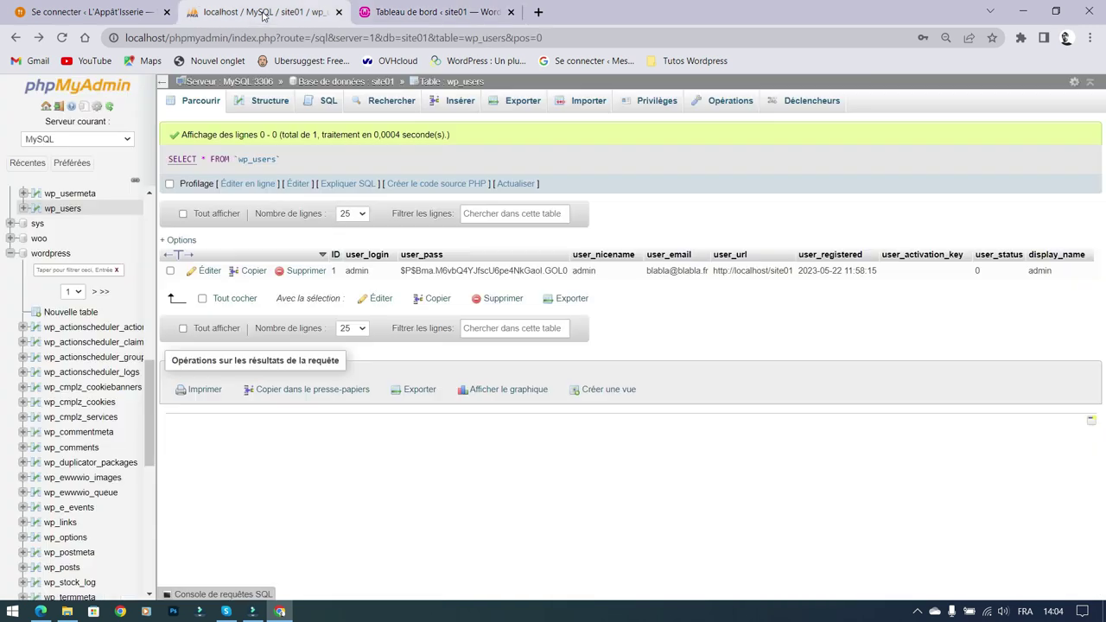
scroll(56, 259, "up", 5)
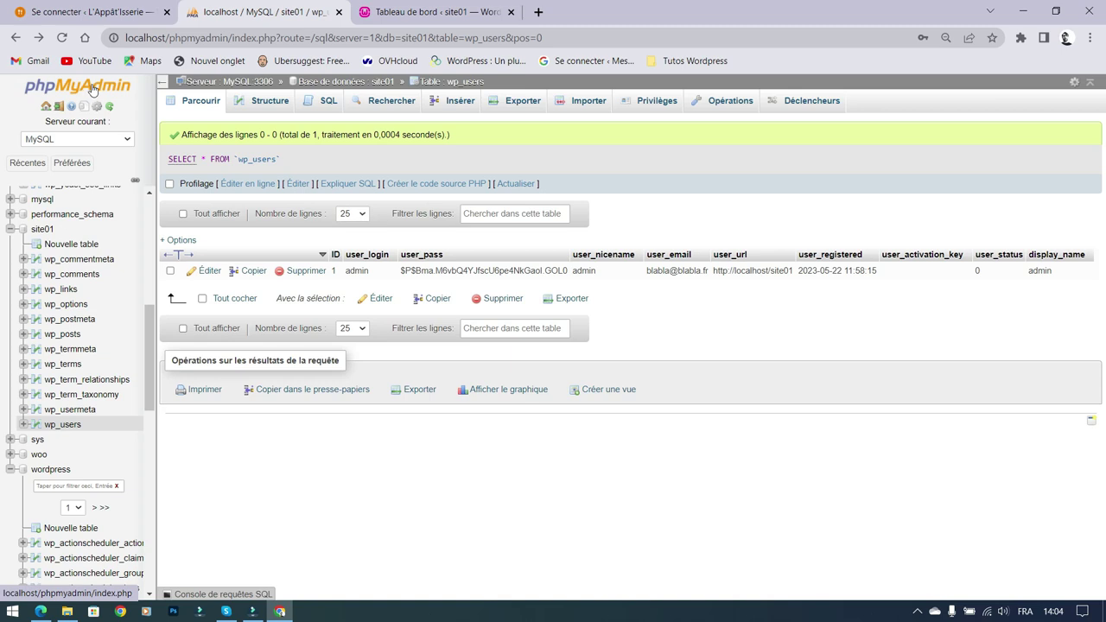
left_click(692, 61)
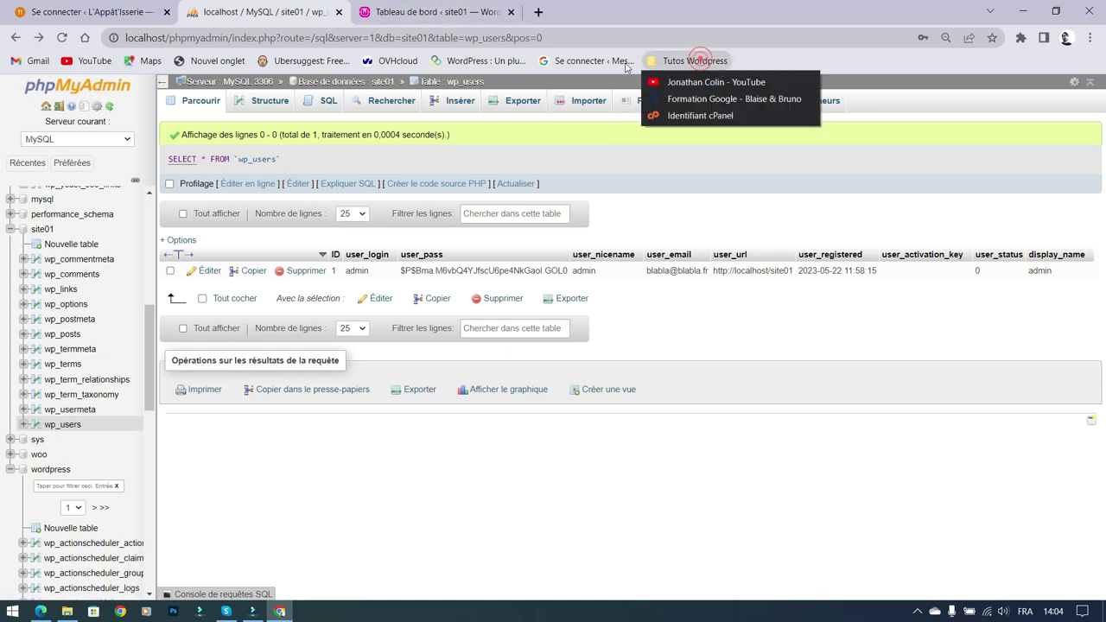
left_click(693, 115)
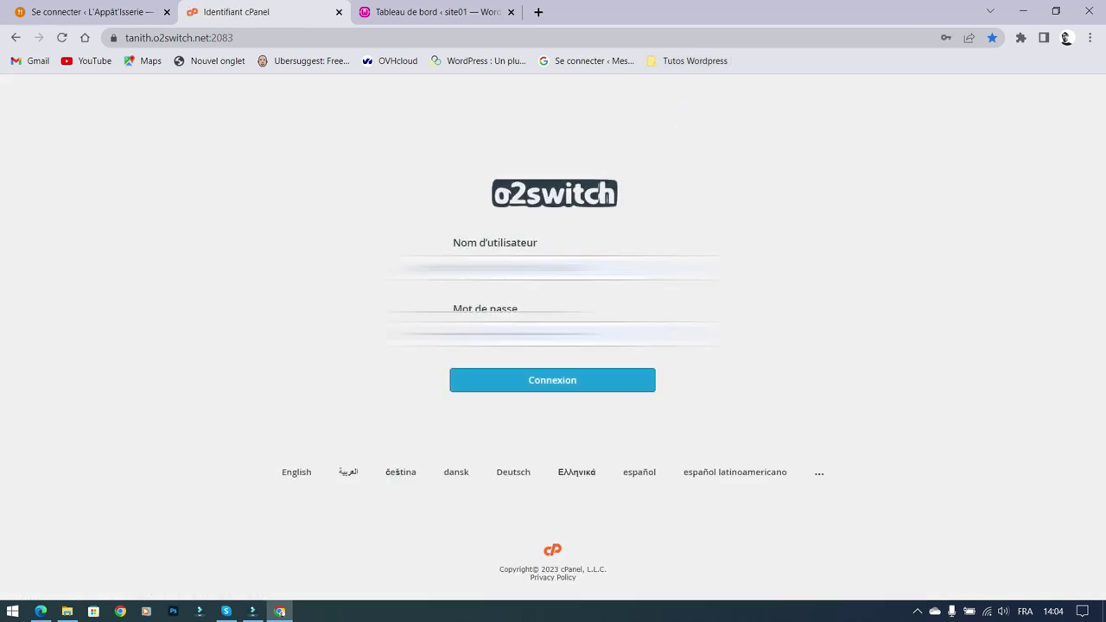
Step: Sign in to the o2switch cPanel at tanith.o2switch.net:2083
left_click(567, 388)
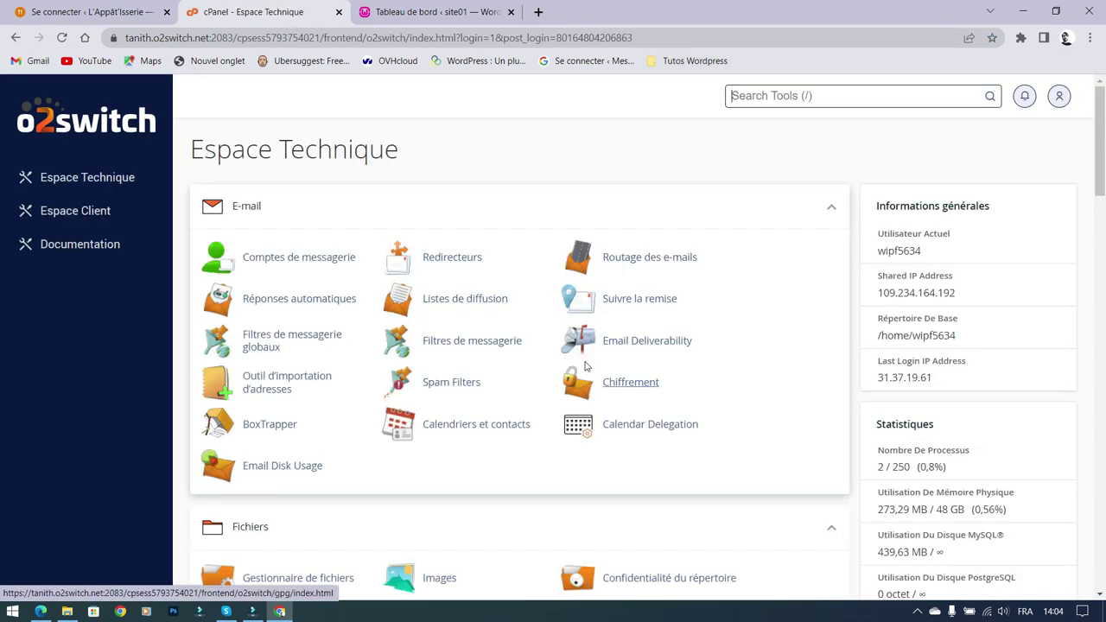
scroll(585, 343, "down", 8)
scroll(584, 344, "up", 1)
Step: Launch the hosting's phpMyAdmin from Bases de données in a new tab and bring it forward
left_click(273, 197)
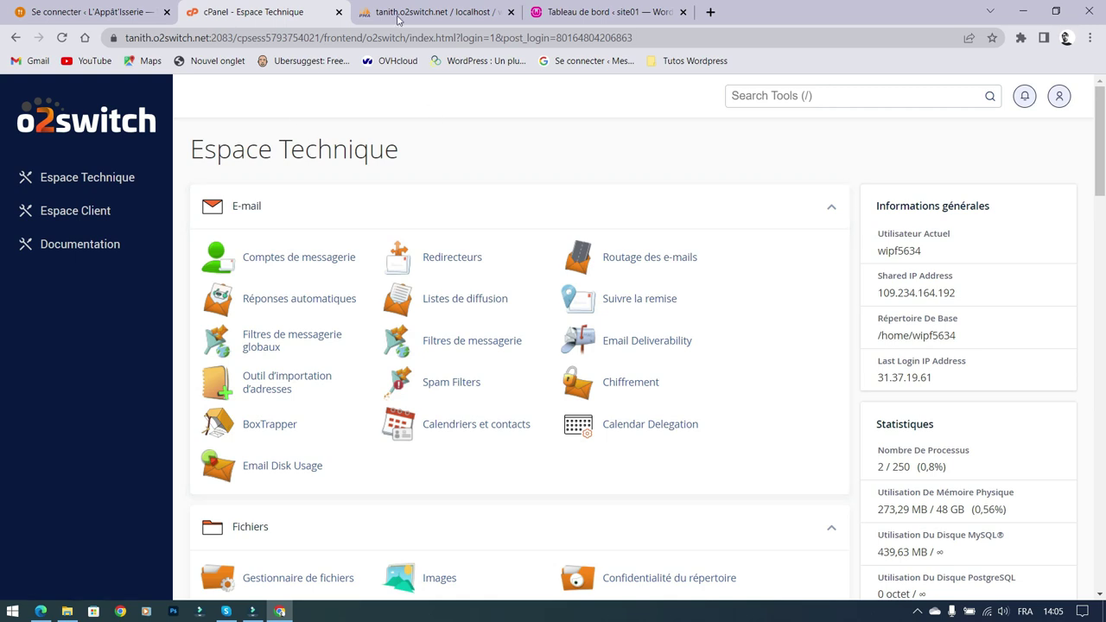
scroll(700, 250, "down", 5)
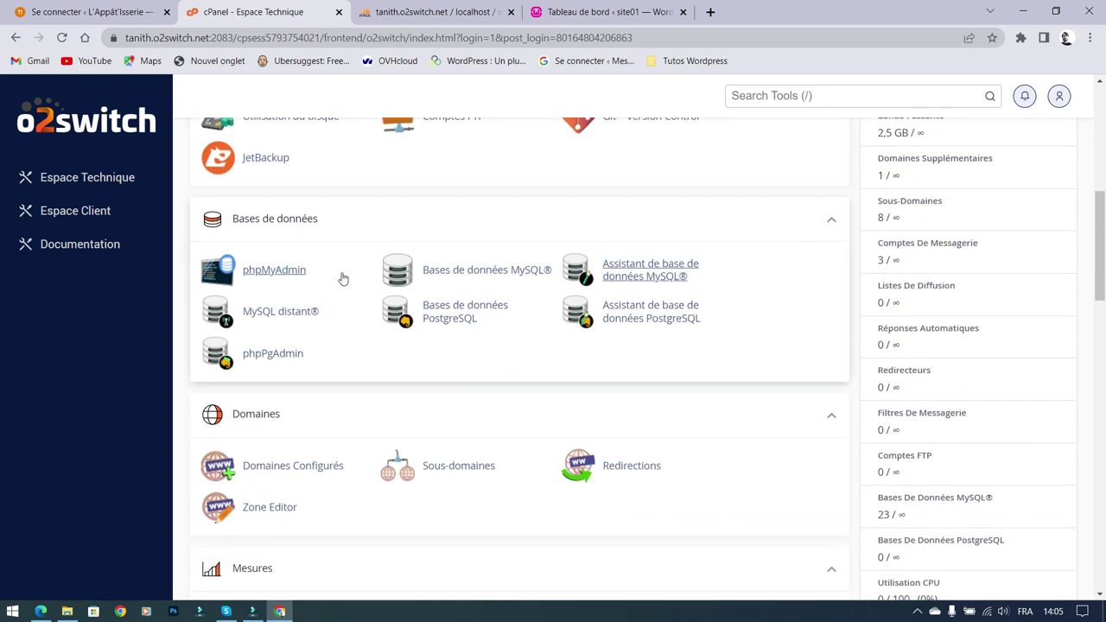
left_click(469, 17)
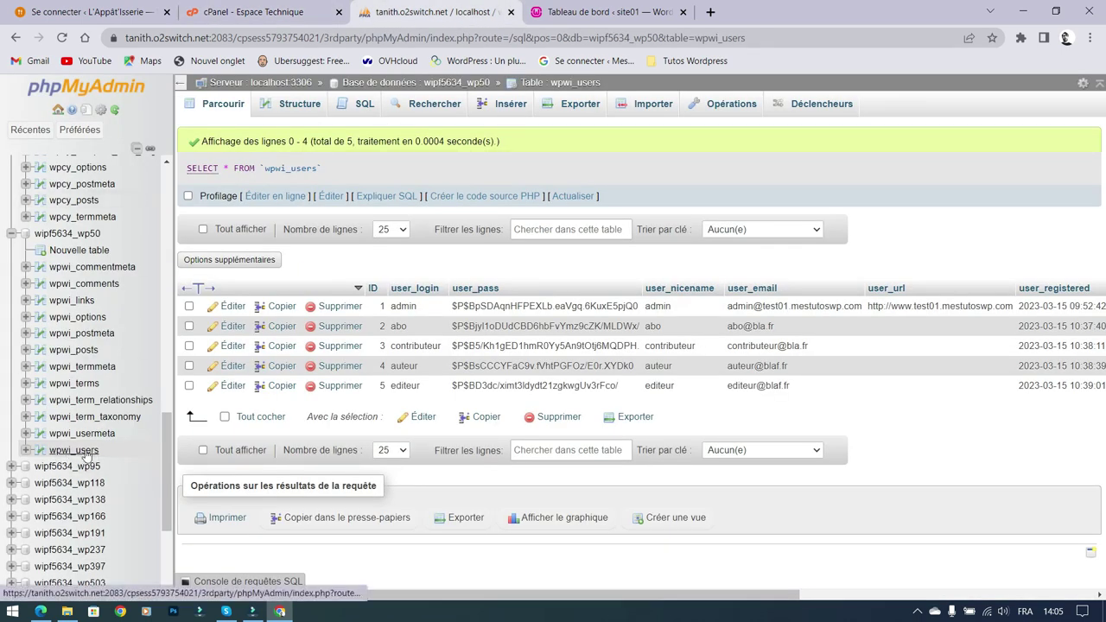